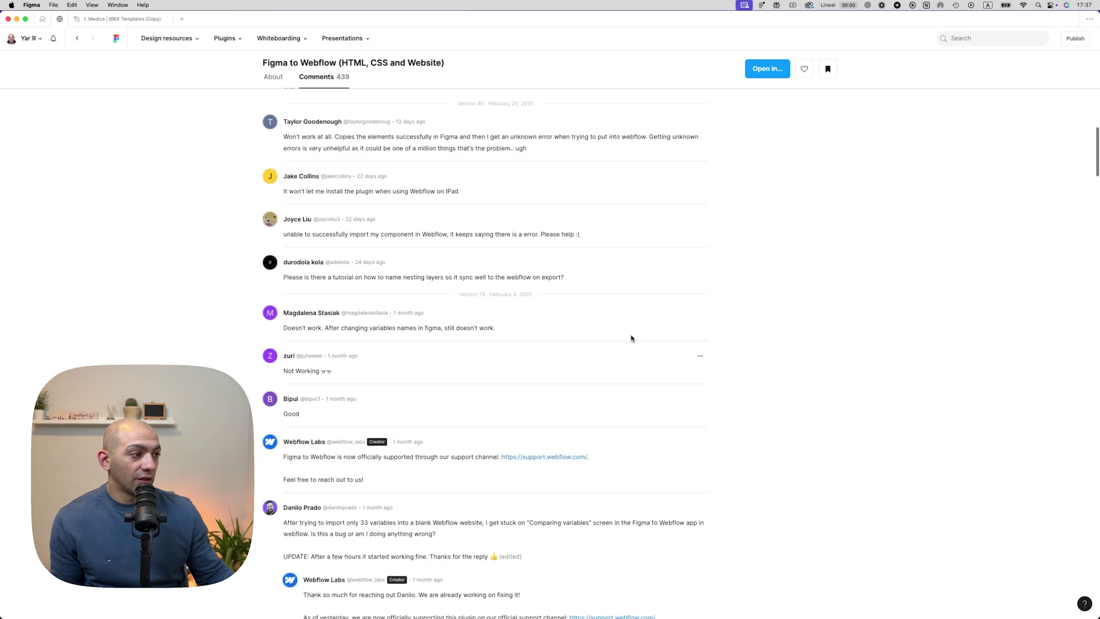
- Open the Figma to Webflow plugin from its community page in the recent file 1. Medica | BRIX Templates (Copy)
scroll(614, 342, "up", 8)
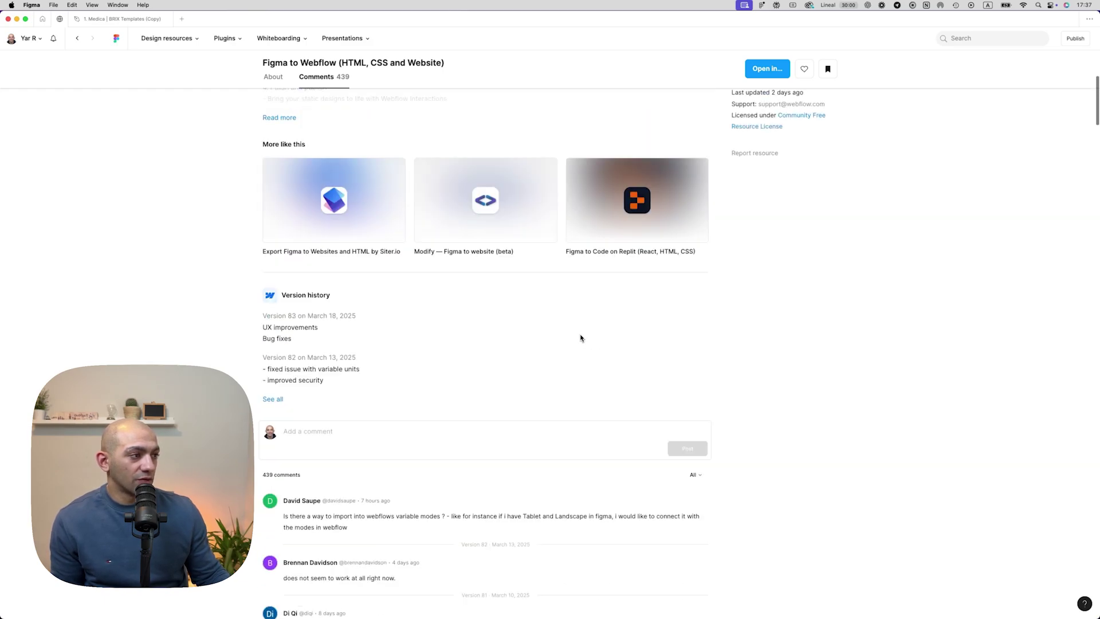
scroll(561, 341, "up", 6)
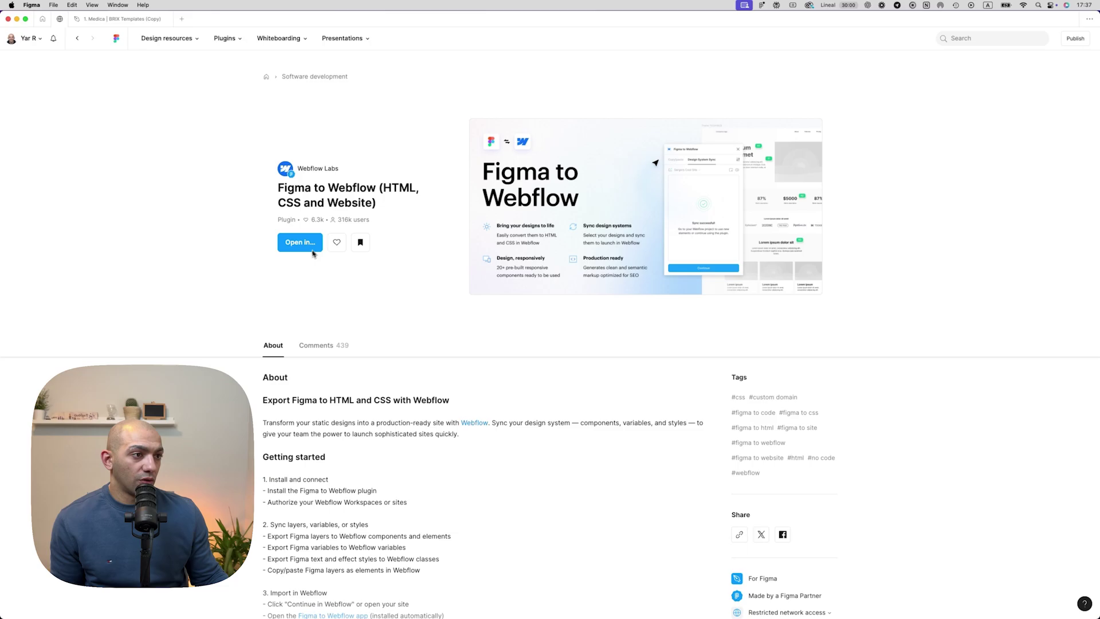
left_click(313, 252)
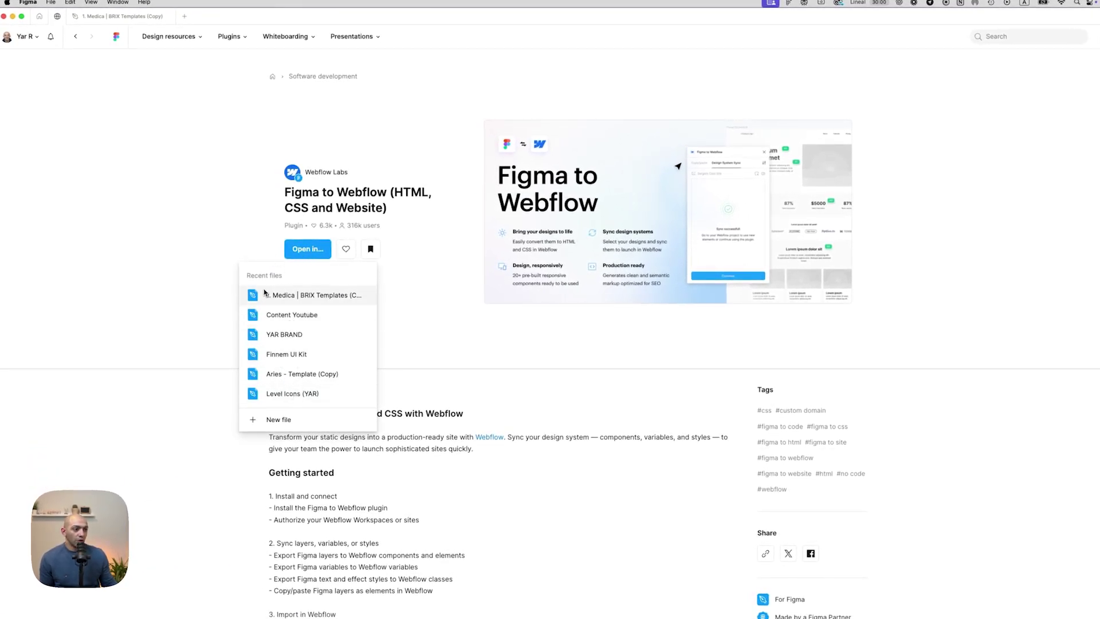
left_click(280, 295)
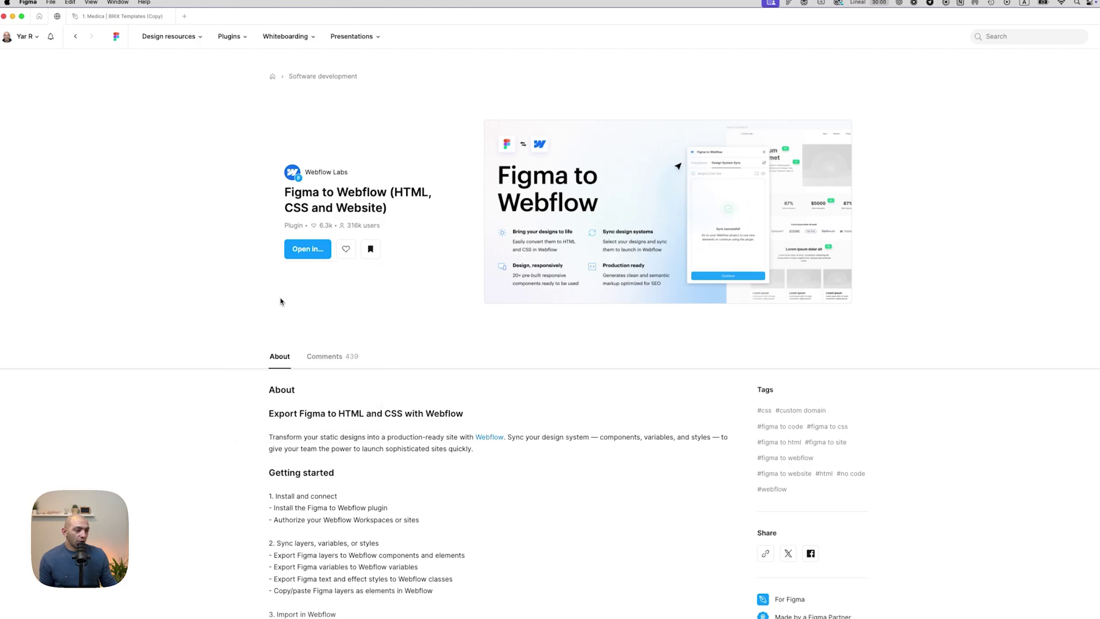
key("Escape")
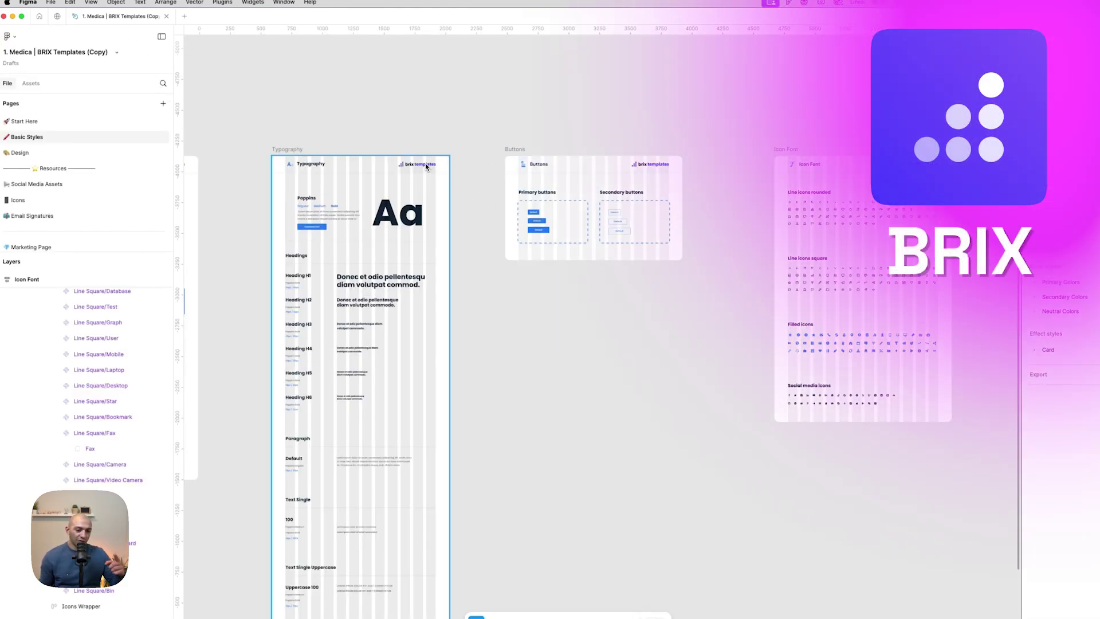
- Examine the frames on the Design and Basic Styles pages and the local text styles in the Headings group
key("shift+1")
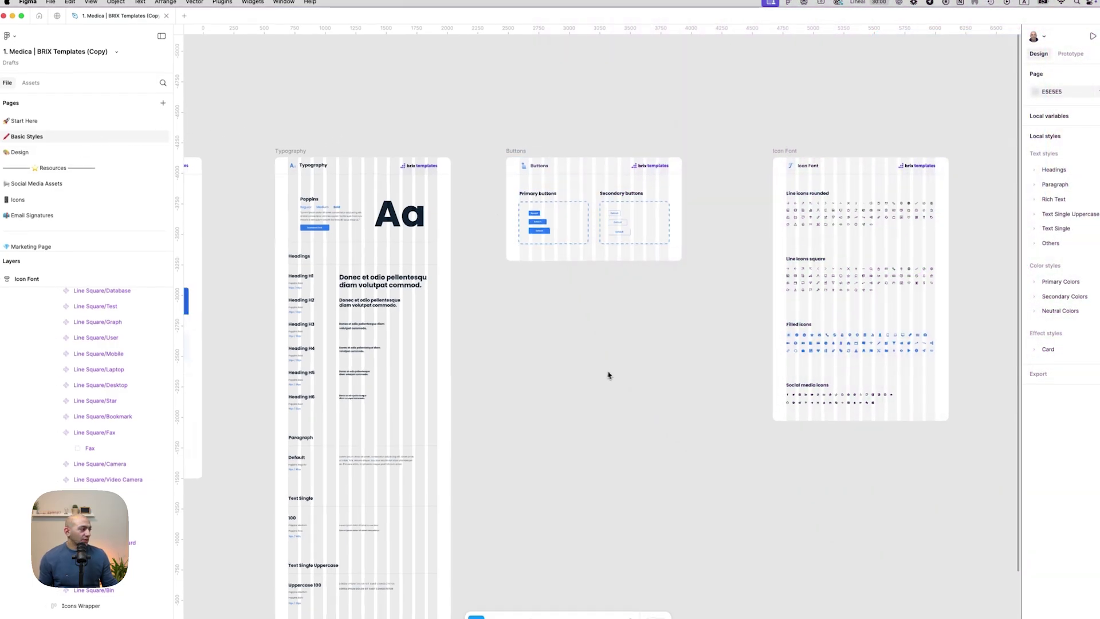
left_click(19, 148)
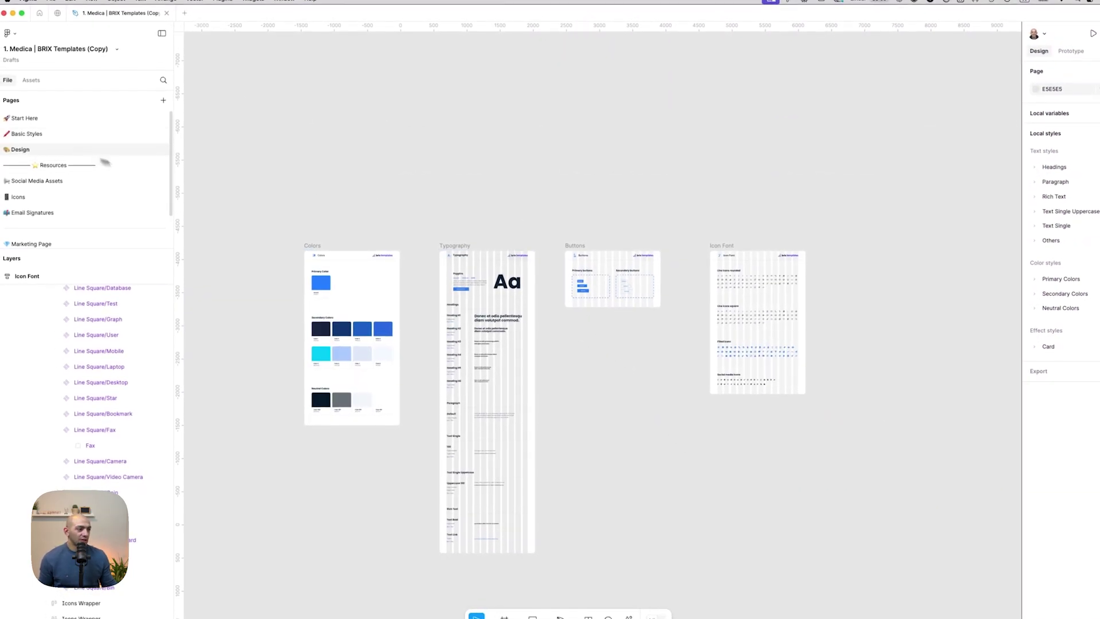
scroll(685, 460, "right", 5)
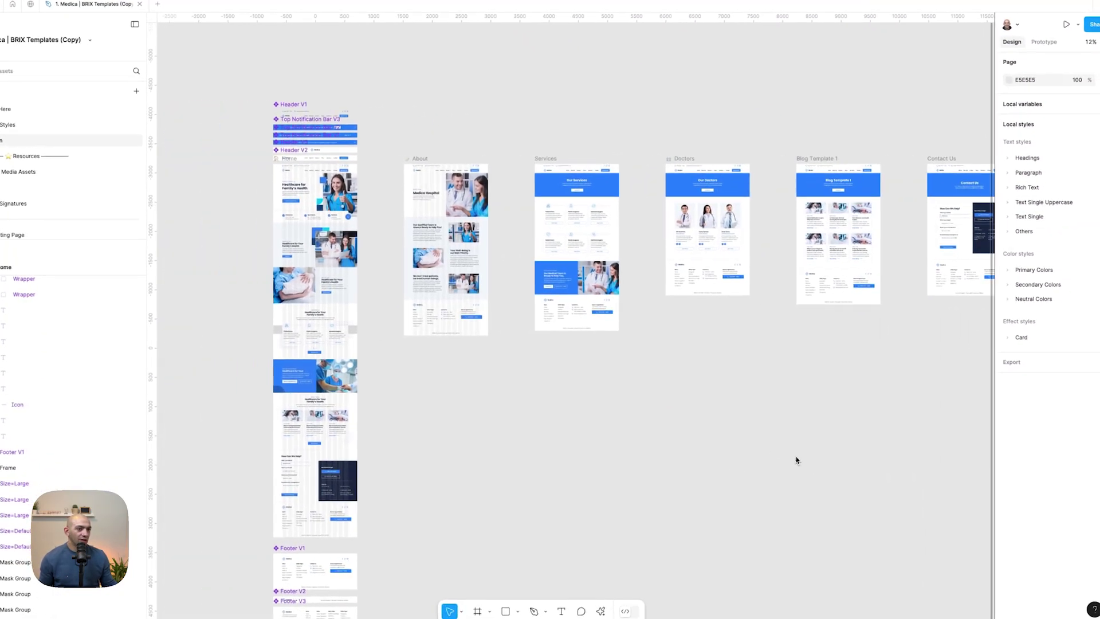
left_click(90, 130)
scroll(469, 352, "up", 5)
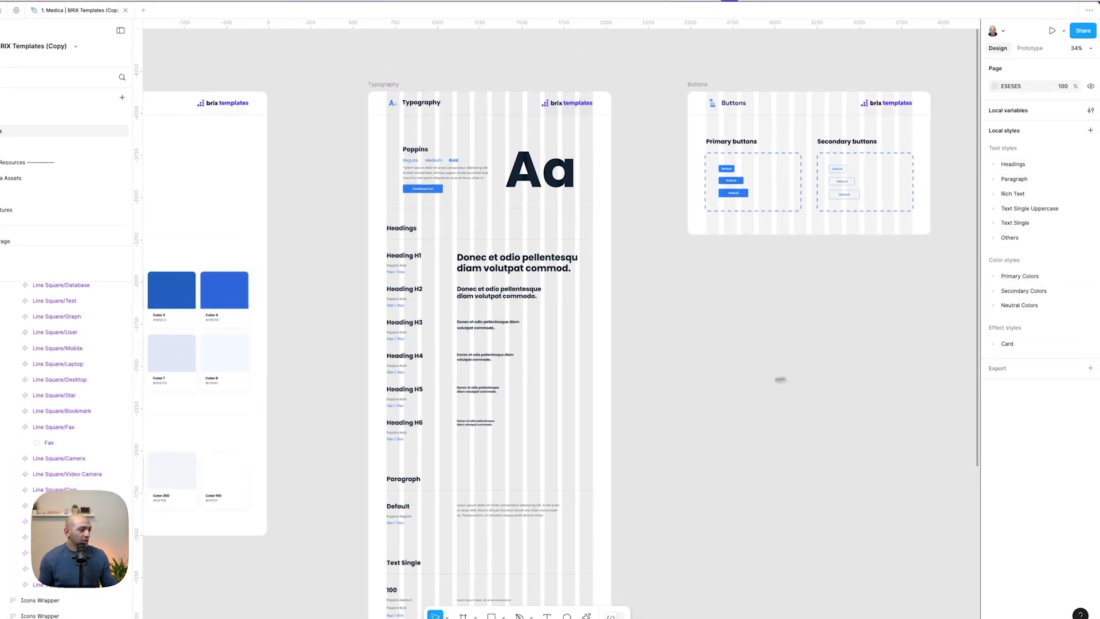
left_click(1000, 165)
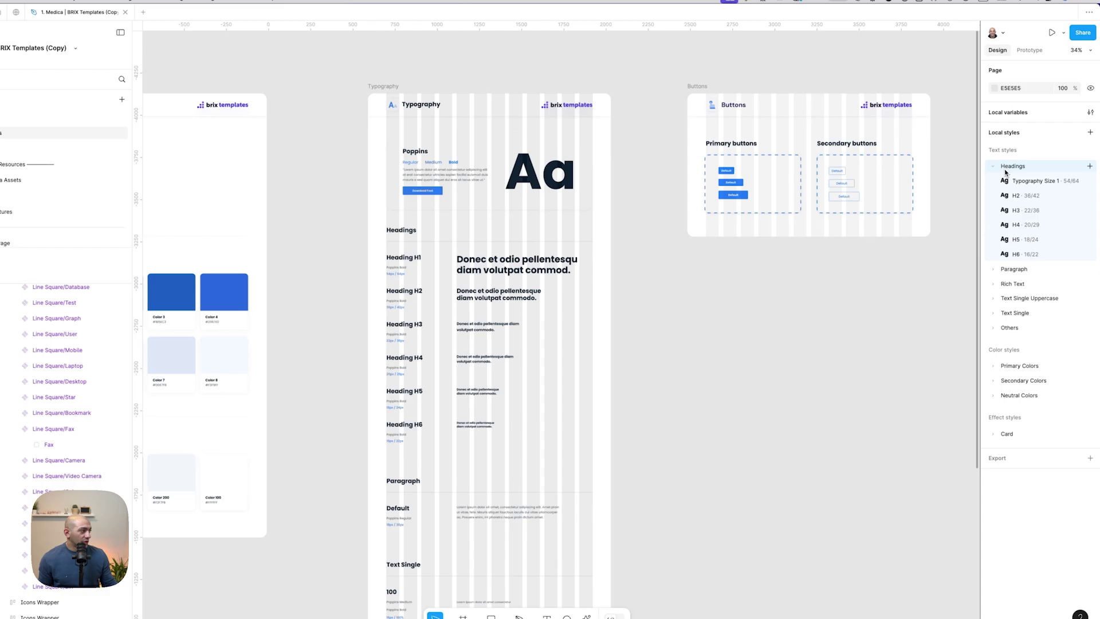
left_click(1011, 269)
left_click(1012, 269)
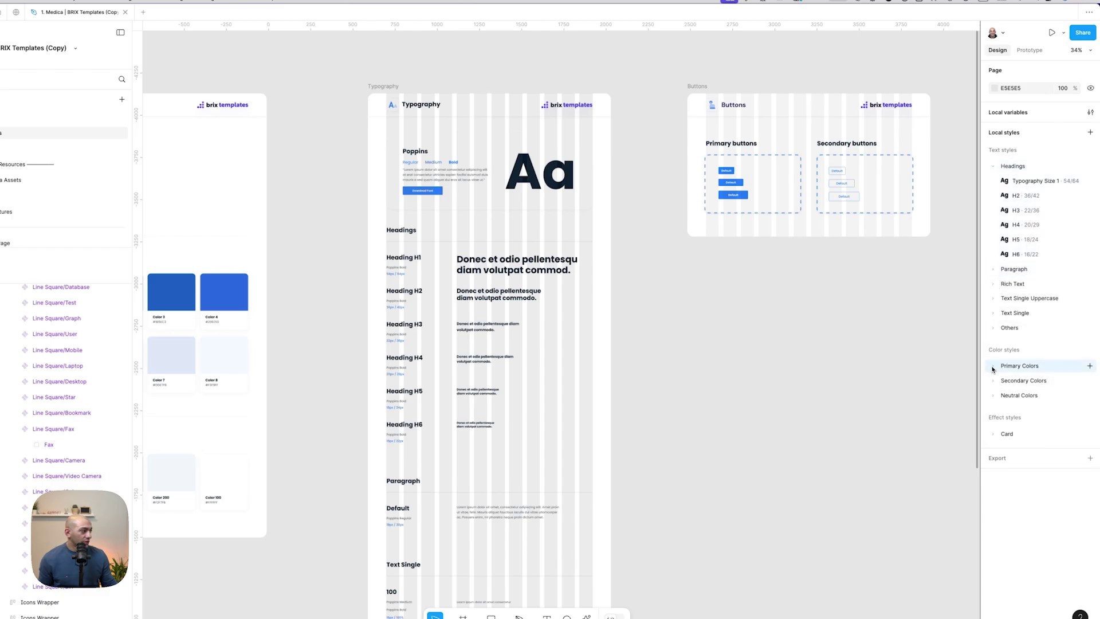
scroll(815, 361, "down", 5)
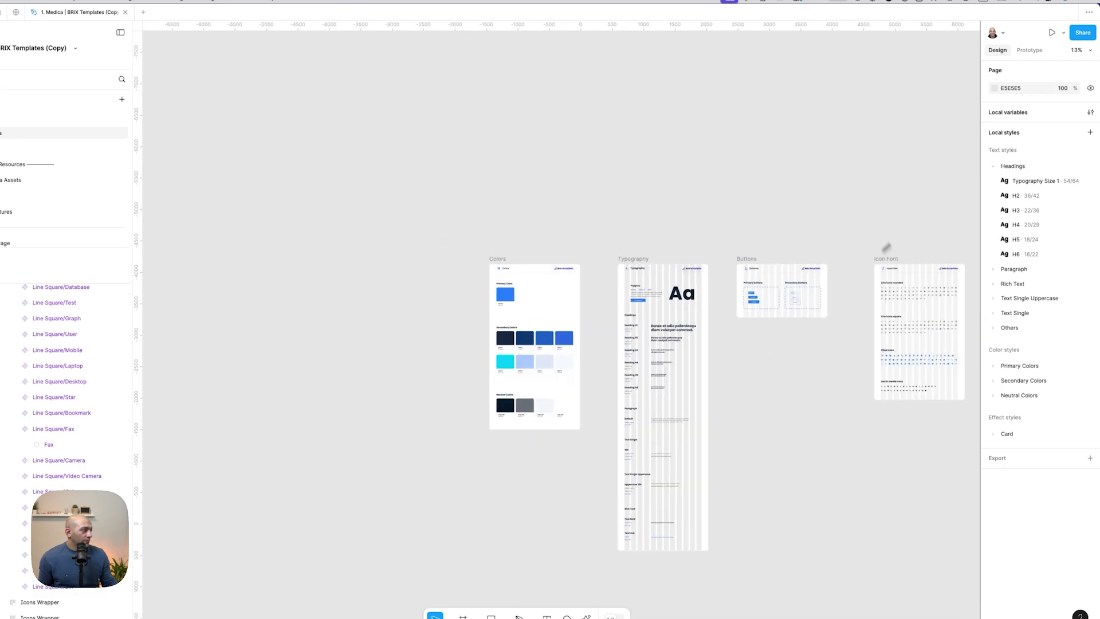
left_click(1031, 119)
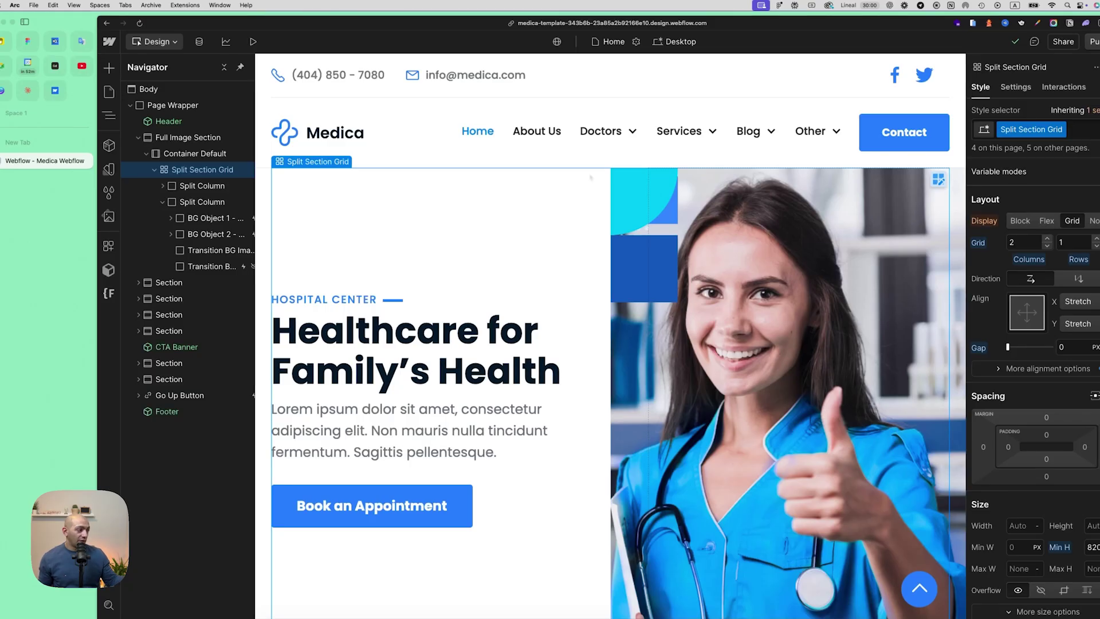
- Compare the Medica home page in Webflow, from the hero to the contact bar, with the colors and Design page in Figma
left_click(611, 222)
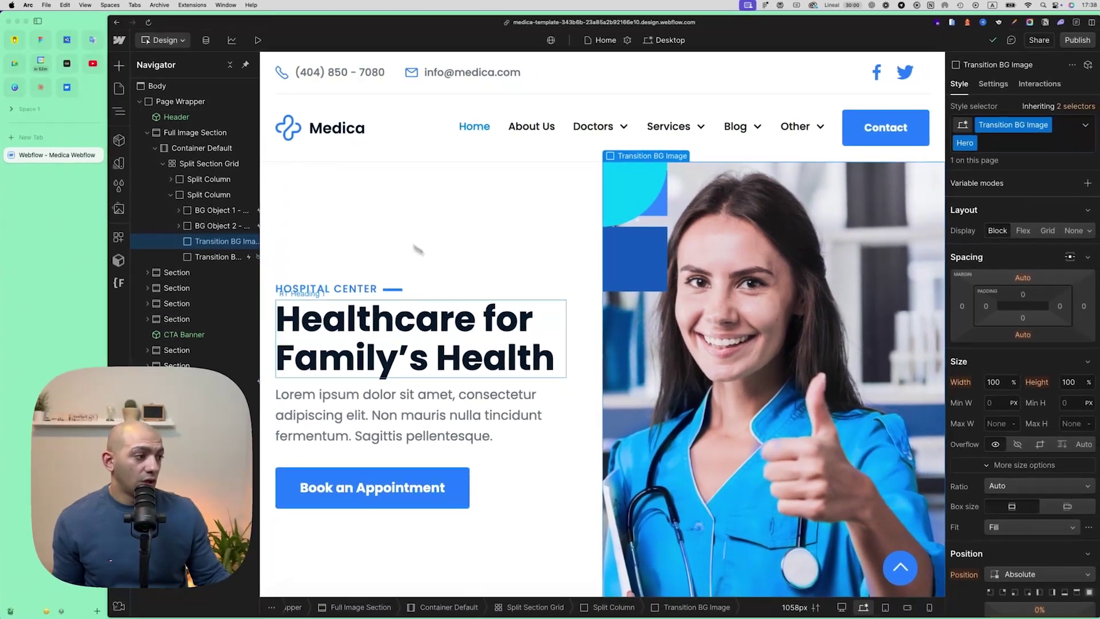
scroll(533, 333, "down", 10)
scroll(516, 318, "up", 5)
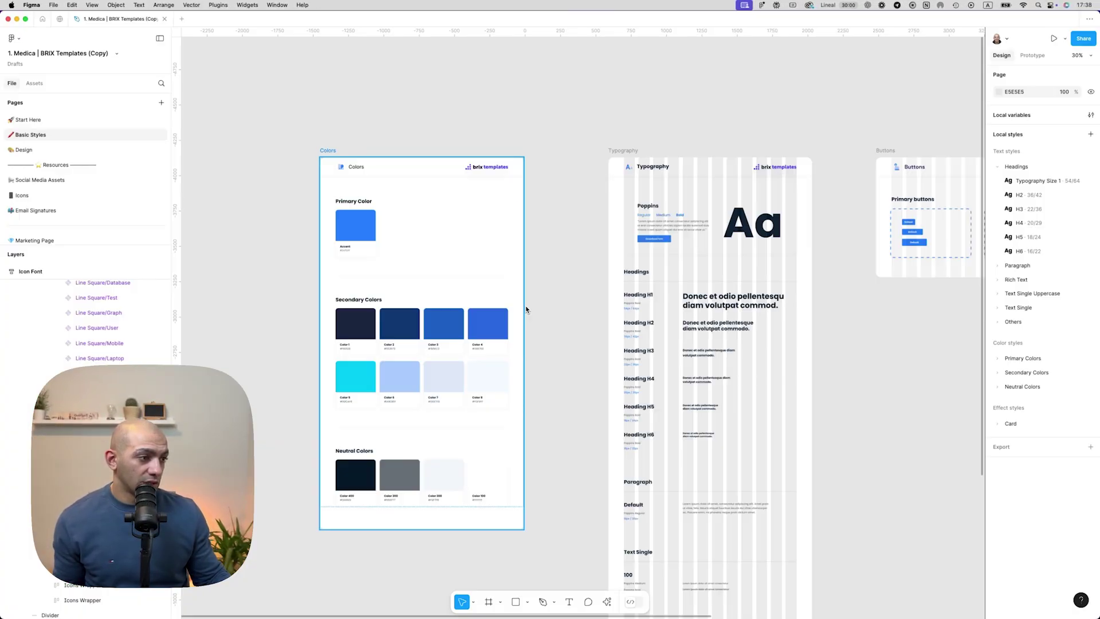
left_click(52, 148)
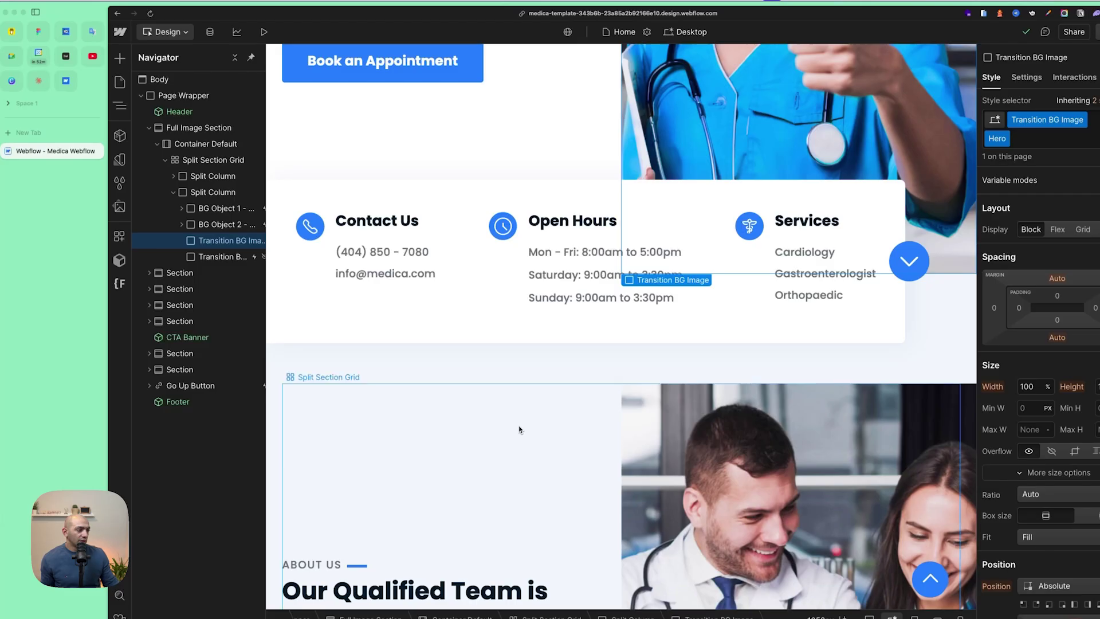
scroll(587, 368, "up", 6)
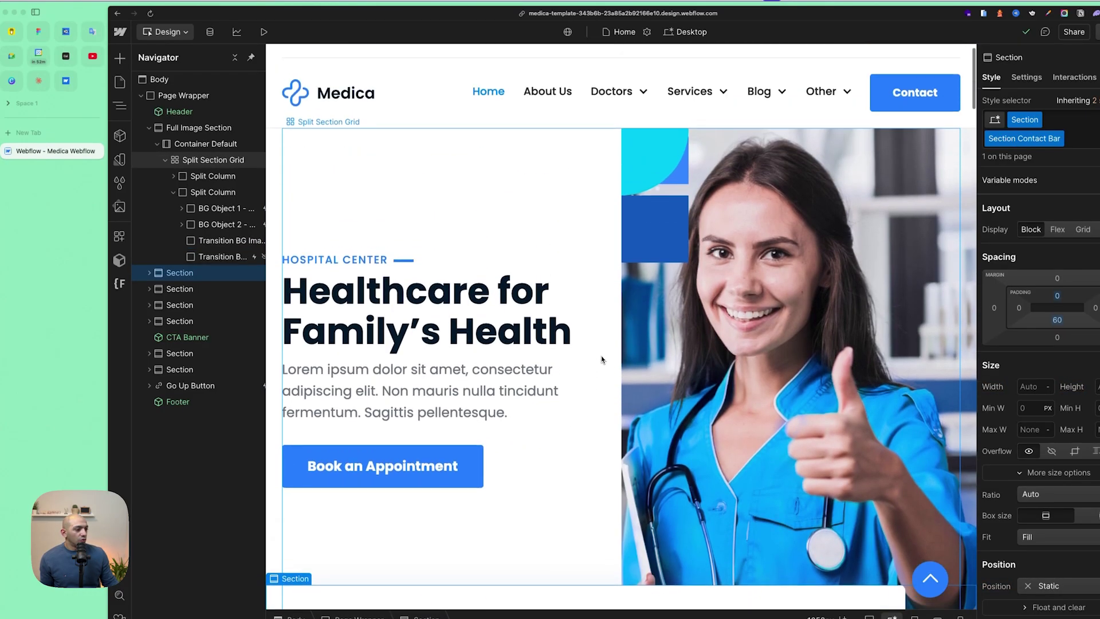
left_click(599, 347)
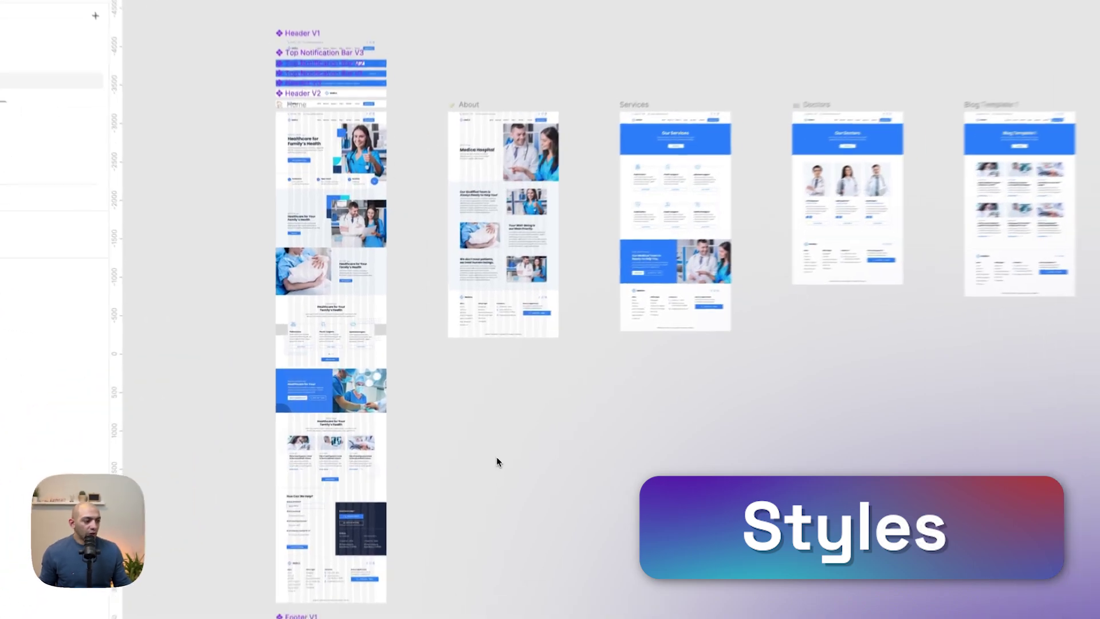
- Run the Figma to Webflow plugin on the Design page, move its window clear of the frames, and log out of it
right_click(411, 326)
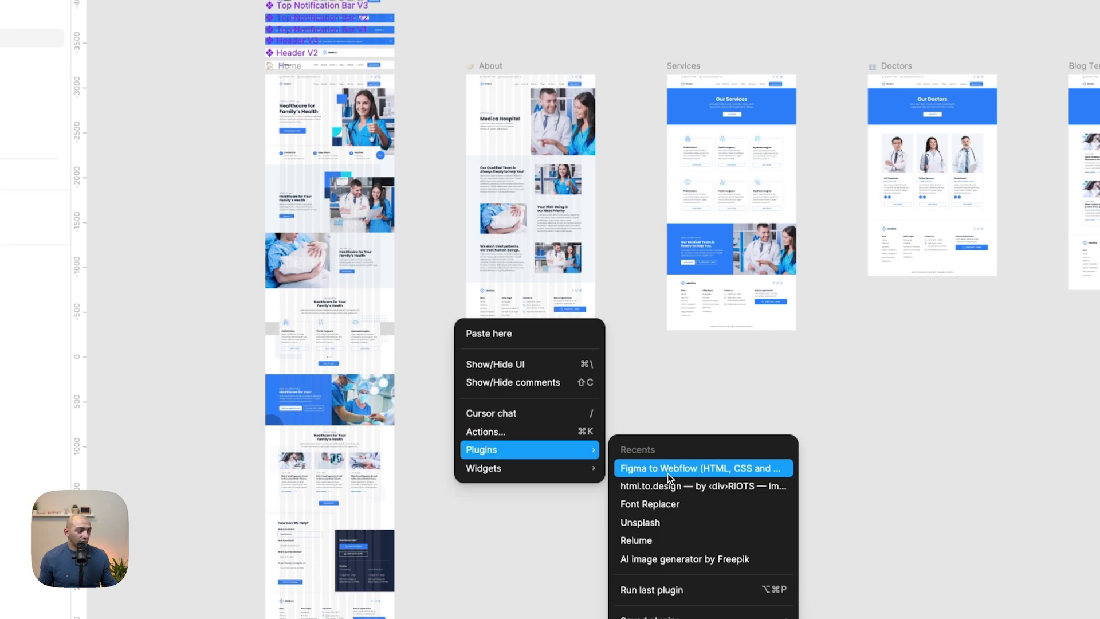
left_click(668, 471)
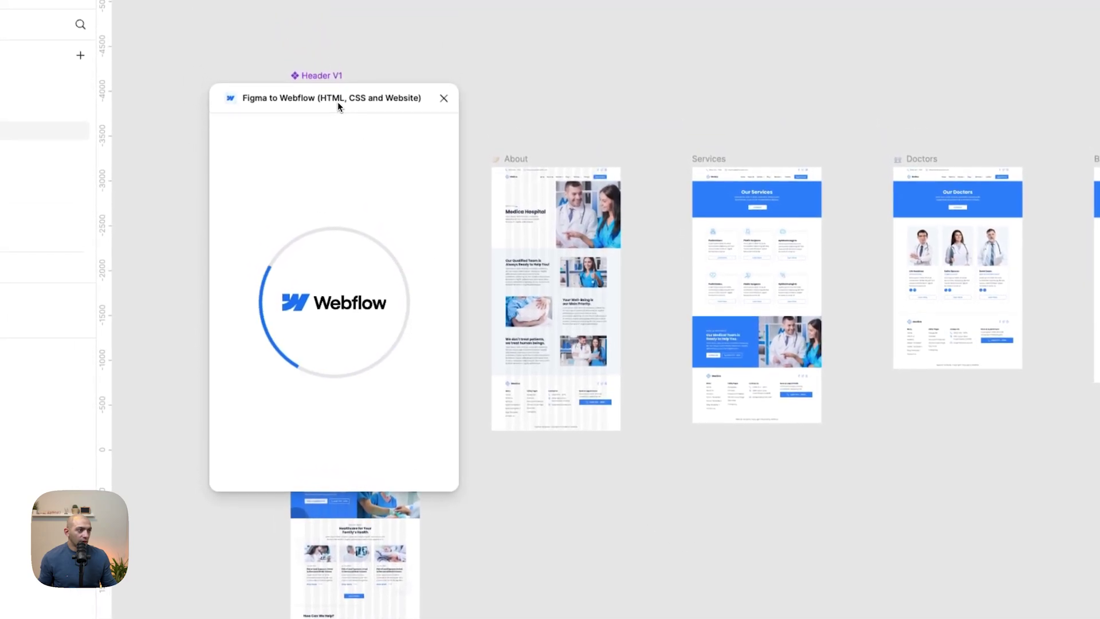
left_click_drag(338, 106, 542, 236)
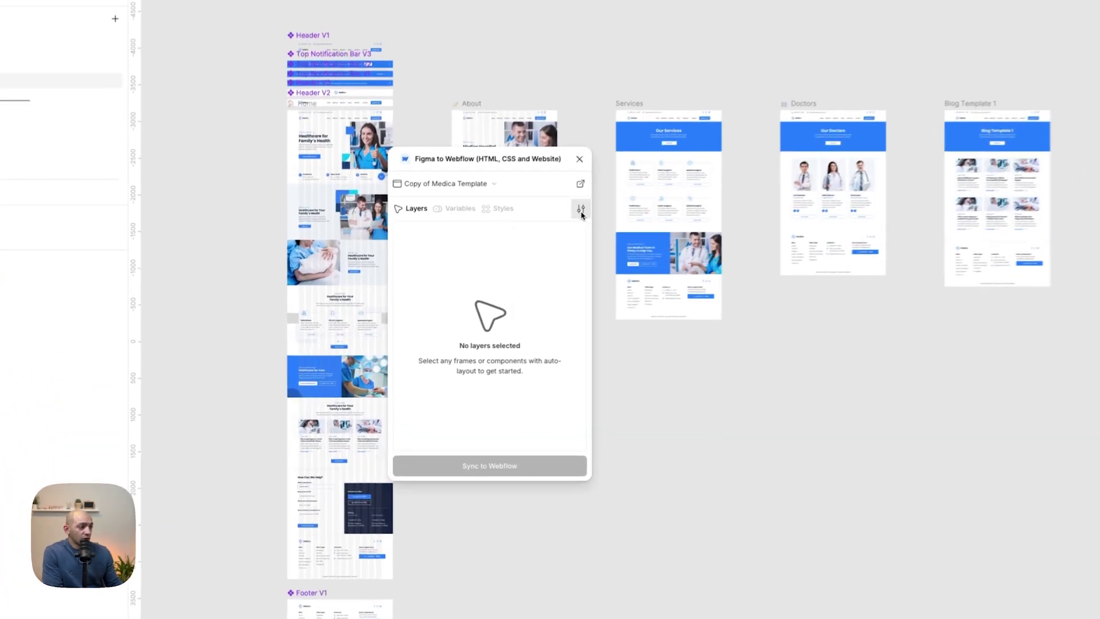
left_click(517, 248)
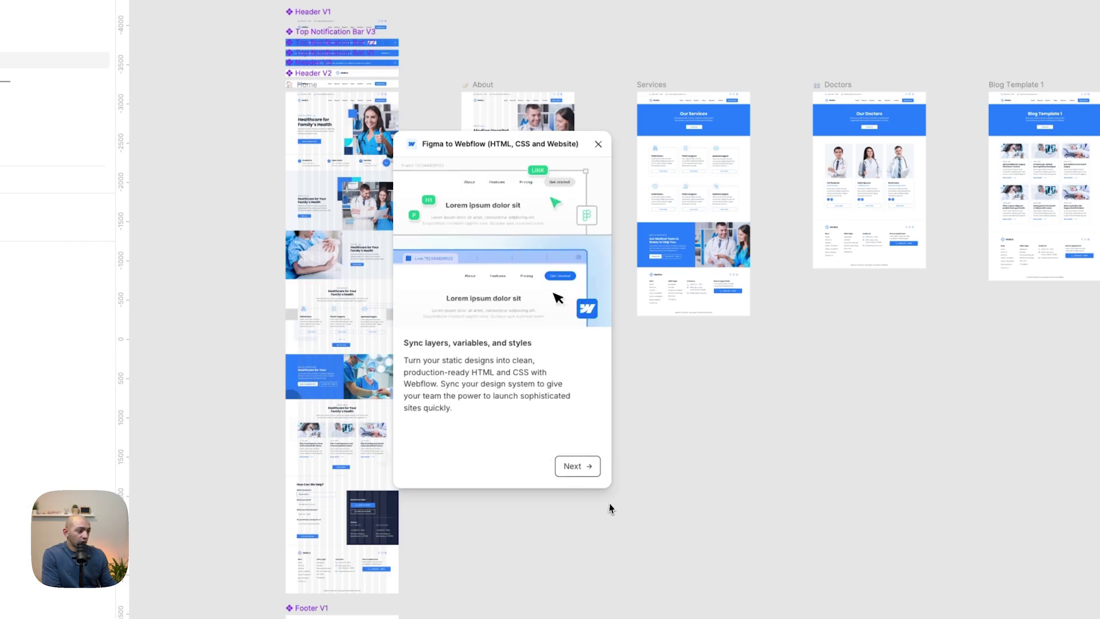
- Connect the plugin to Webflow, find the sites matching "medica", and authorize access to Medica Webflow only
left_click(573, 465)
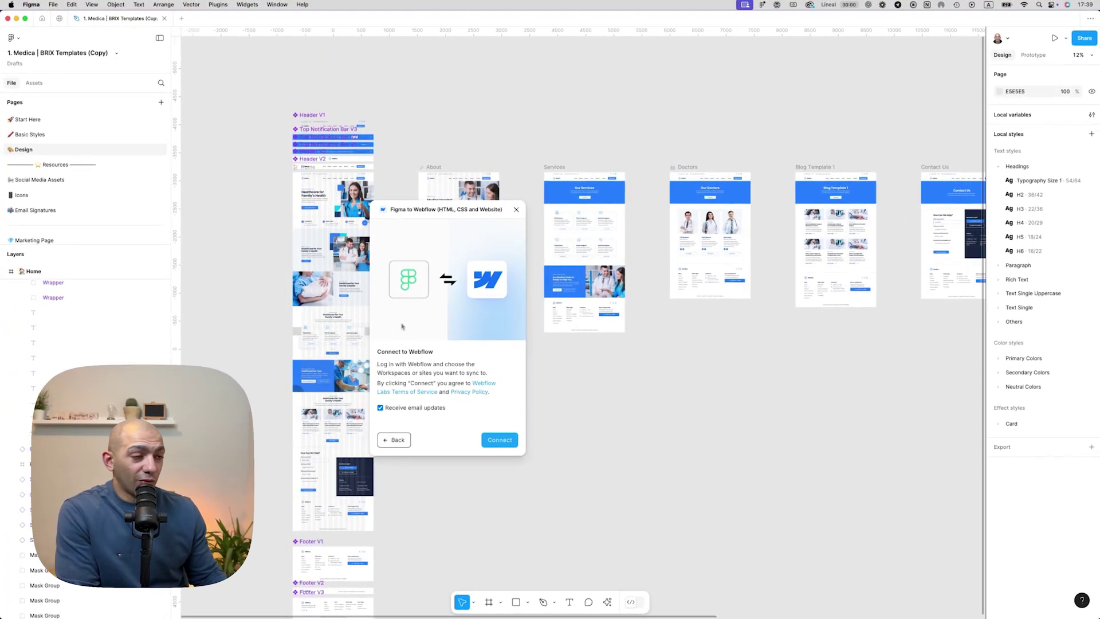
left_click(500, 439)
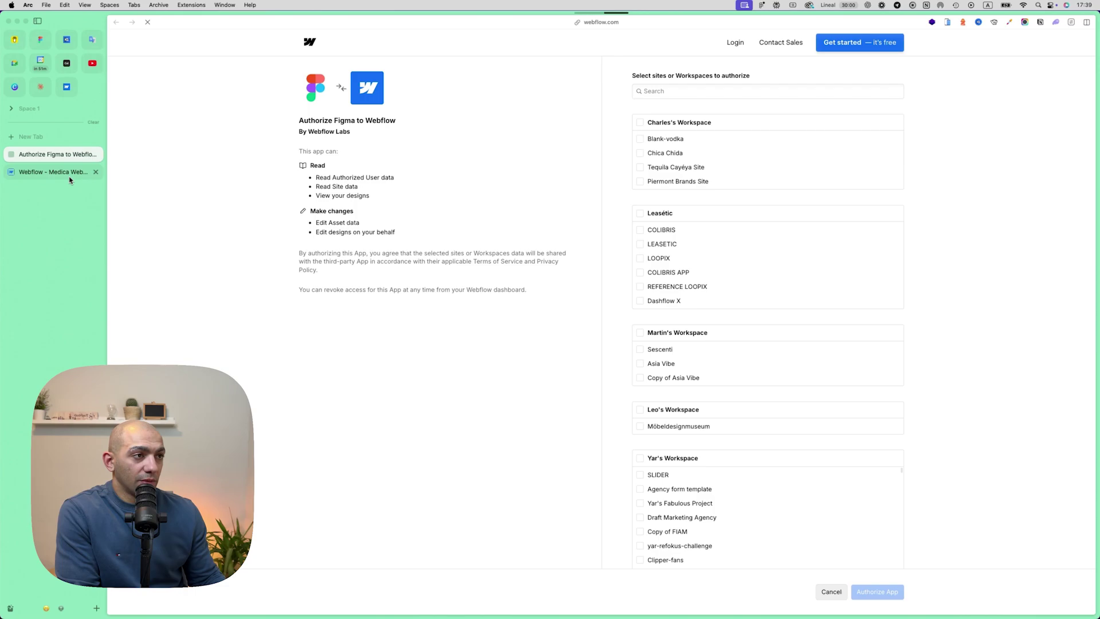
left_click(684, 96)
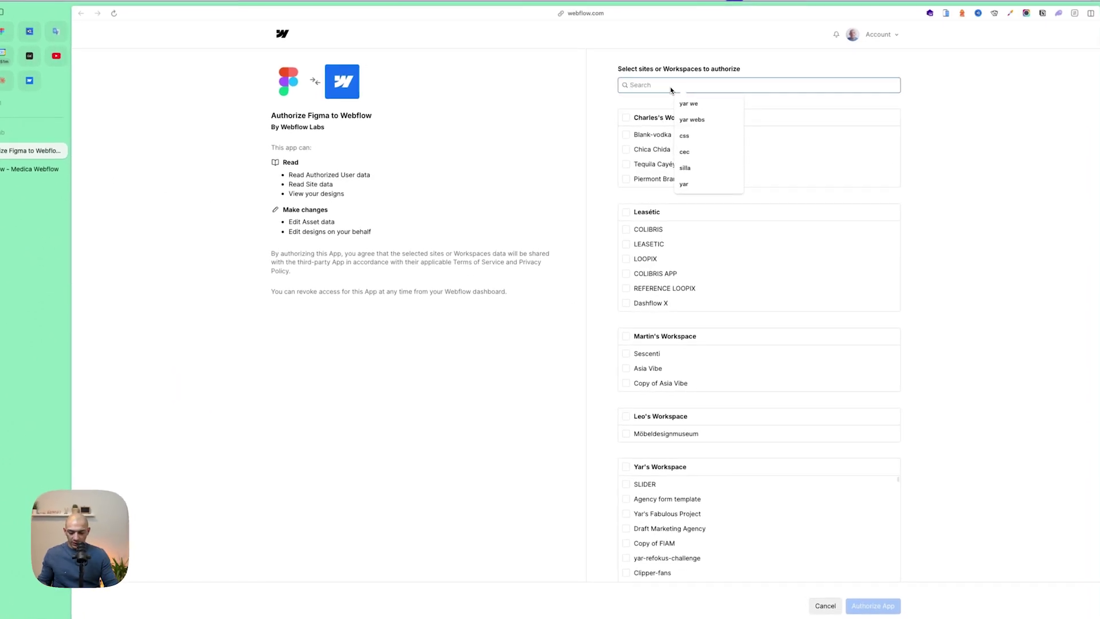
type("medica")
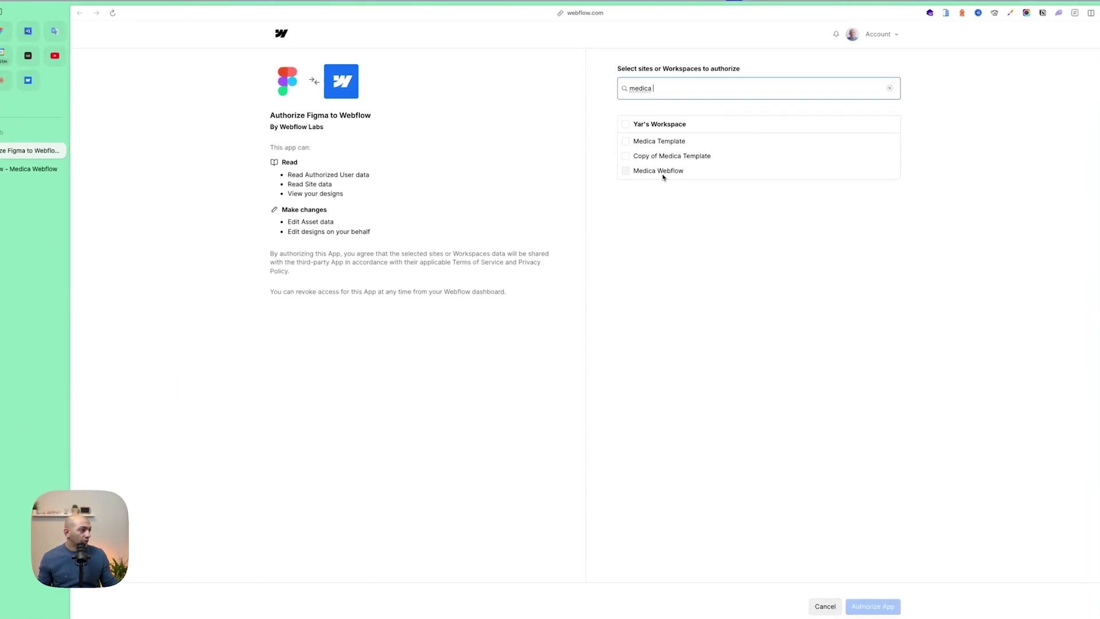
left_click(663, 175)
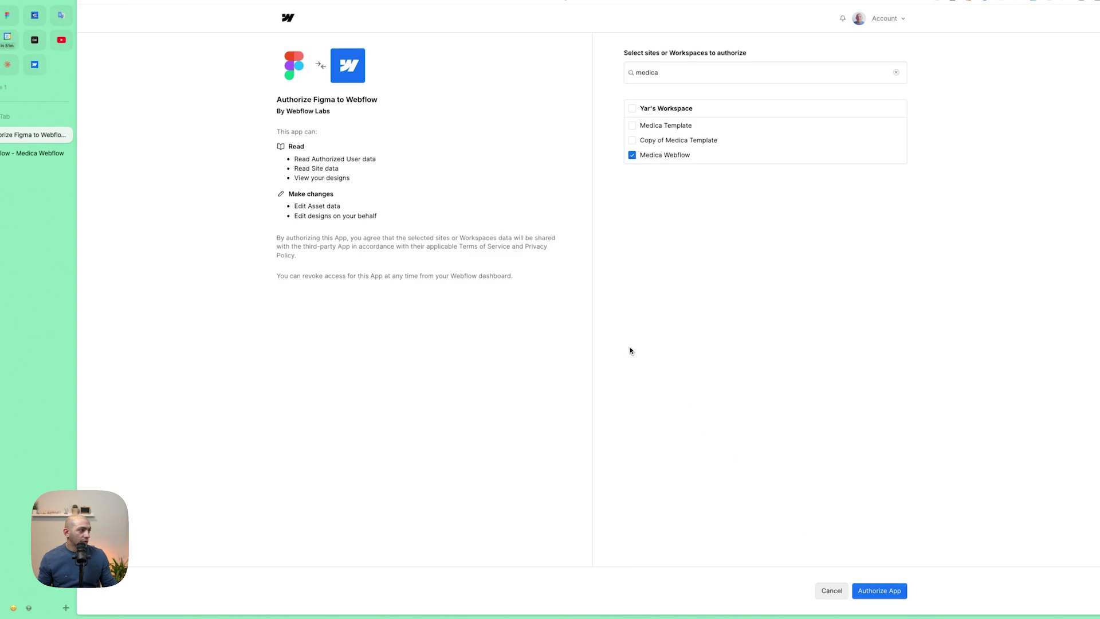
key("Return")
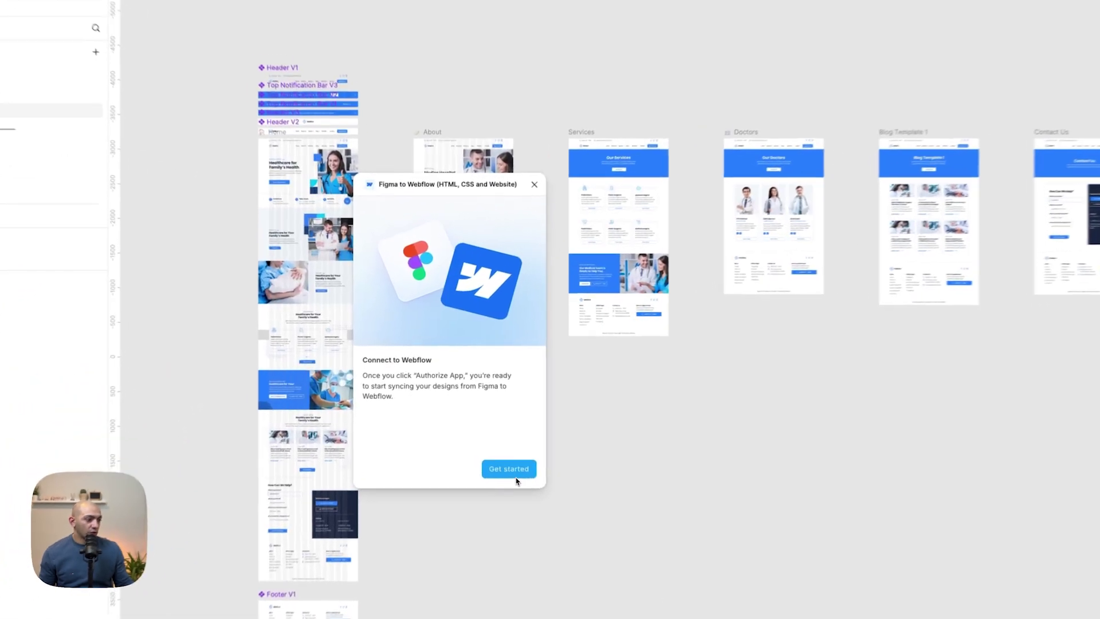
- Get started in the connected Figma plugin and select Medica Webflow as its target site
left_click(516, 476)
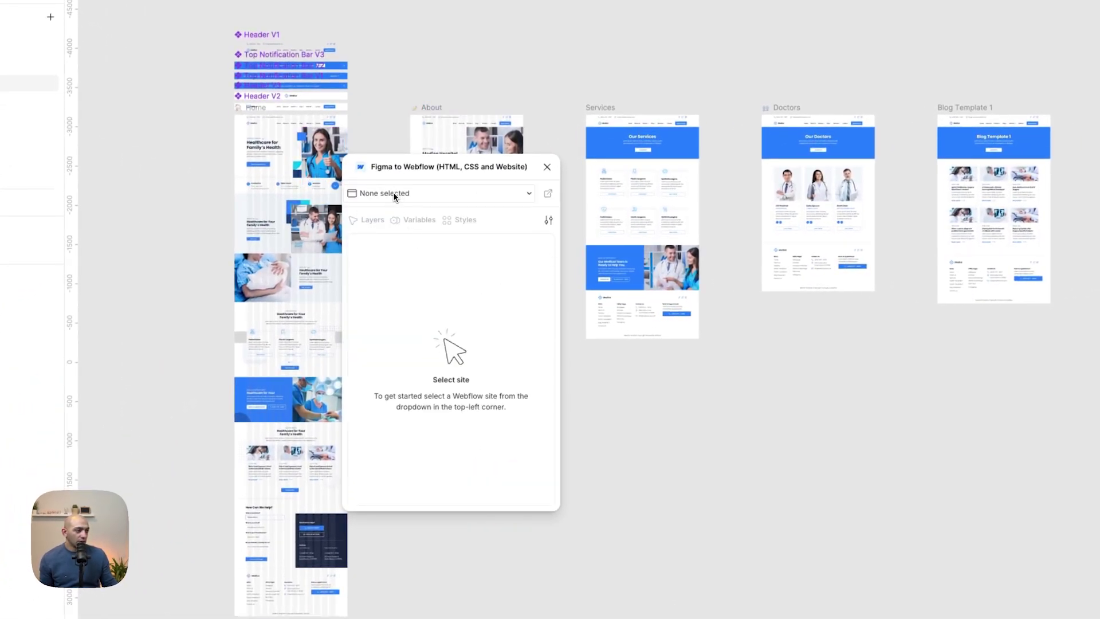
left_click(395, 196)
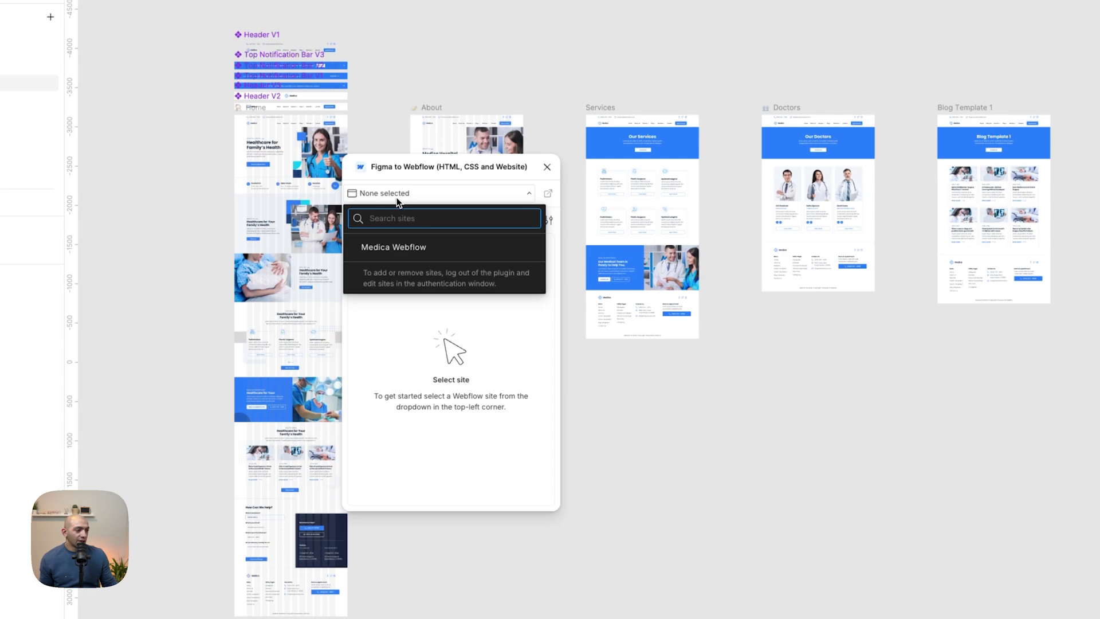
left_click(392, 248)
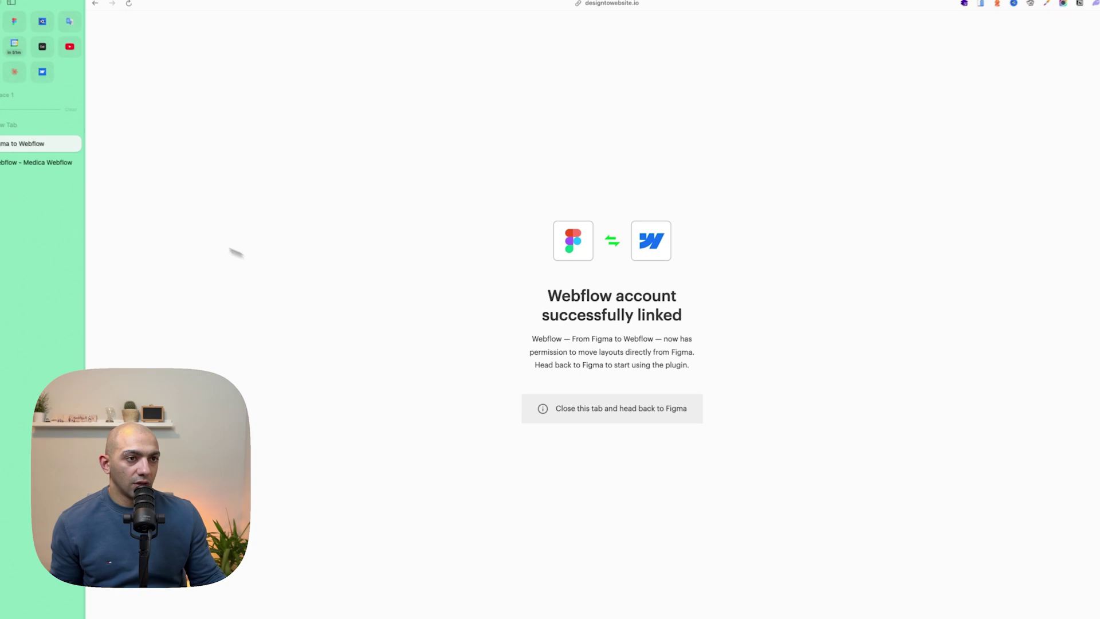
- Switch to the Medica Webflow site in the browser, reload it, and choose the Design mode
left_click(58, 171)
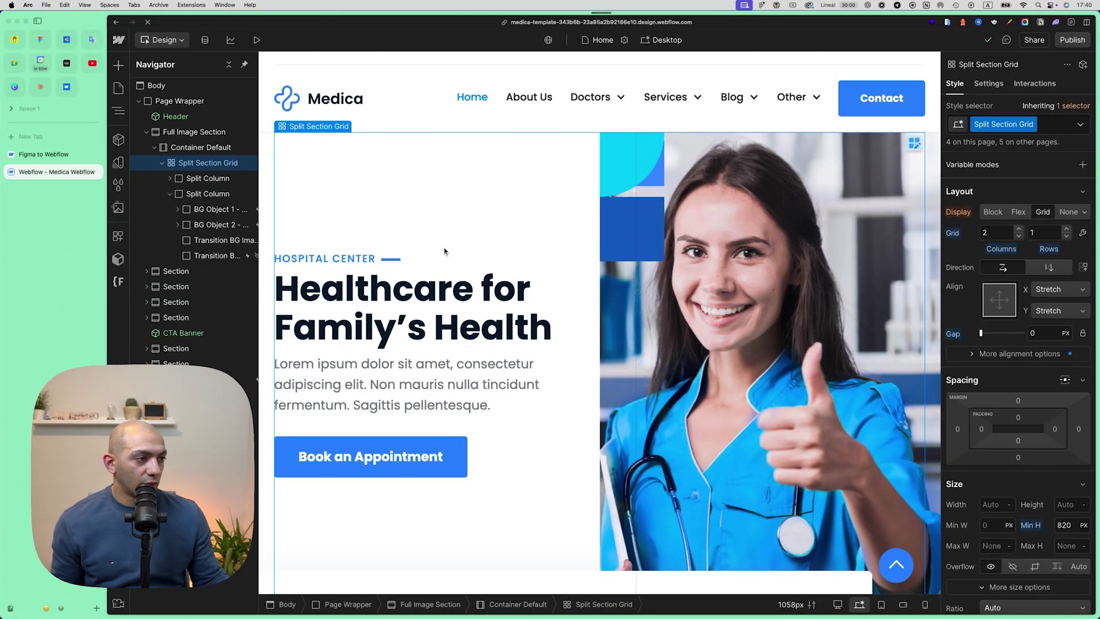
key("super+r")
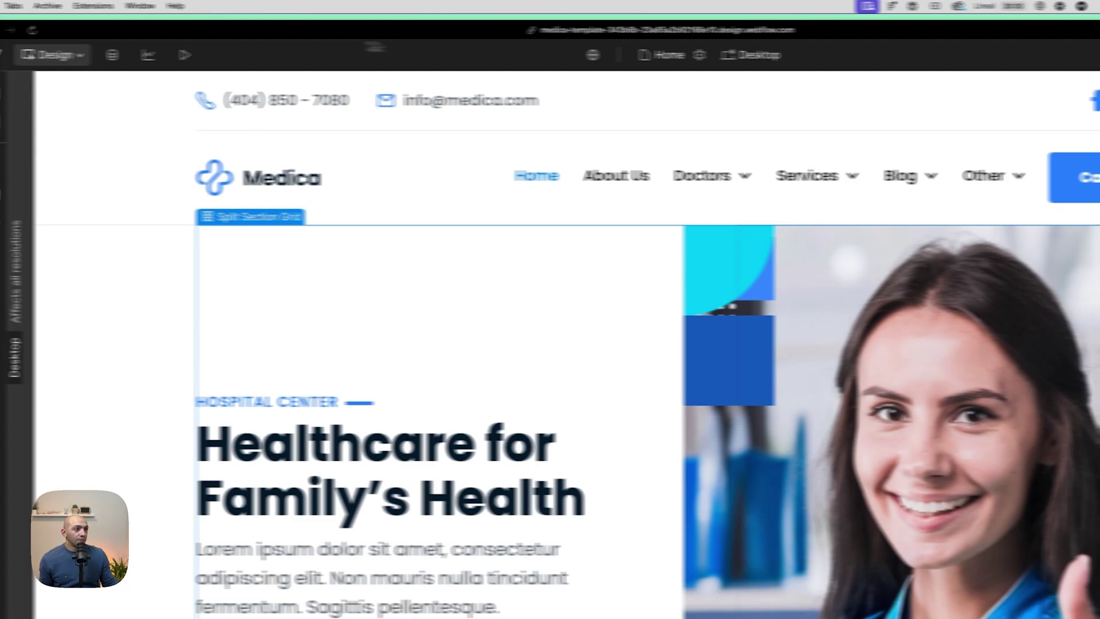
left_click(156, 46)
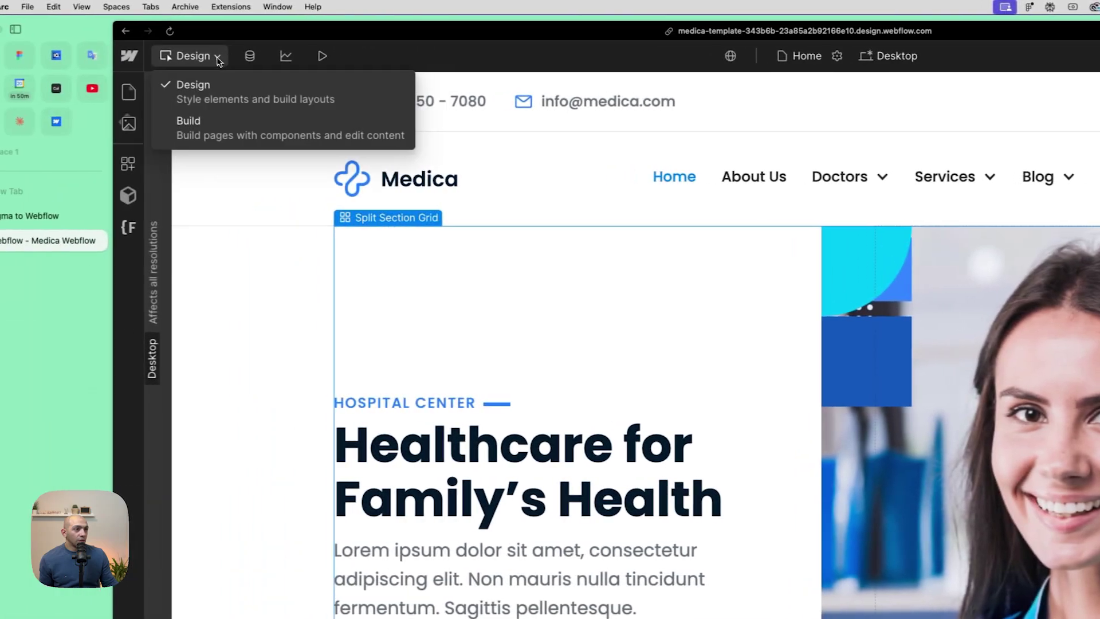
left_click(153, 90)
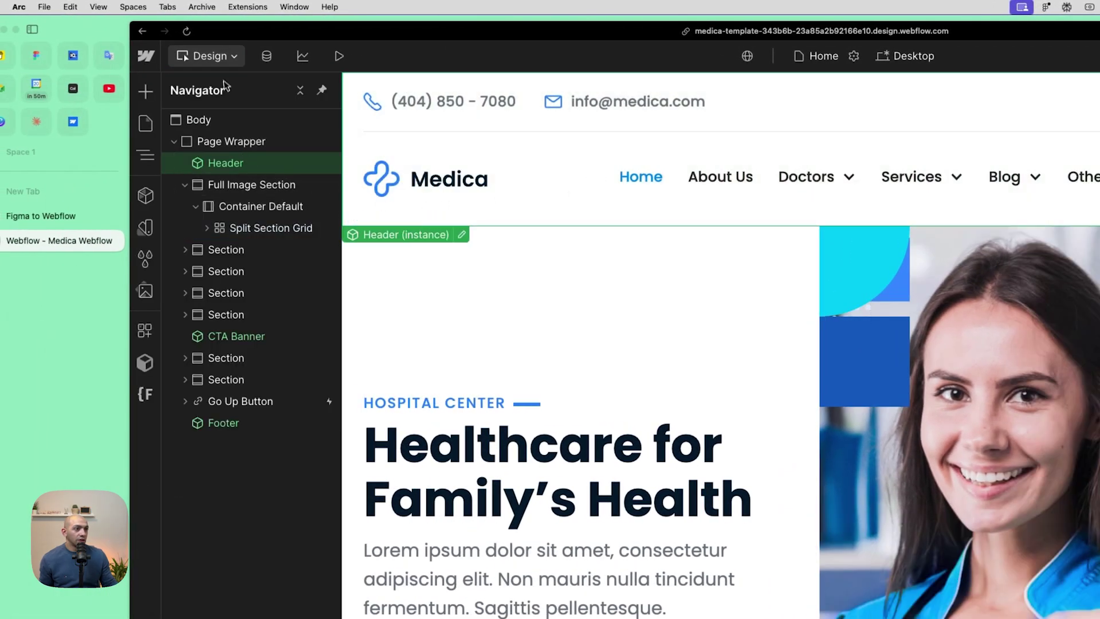
- Launch the connected Figma to Webflow app in the Medica site and move its window to a clearer spot
left_click(145, 331)
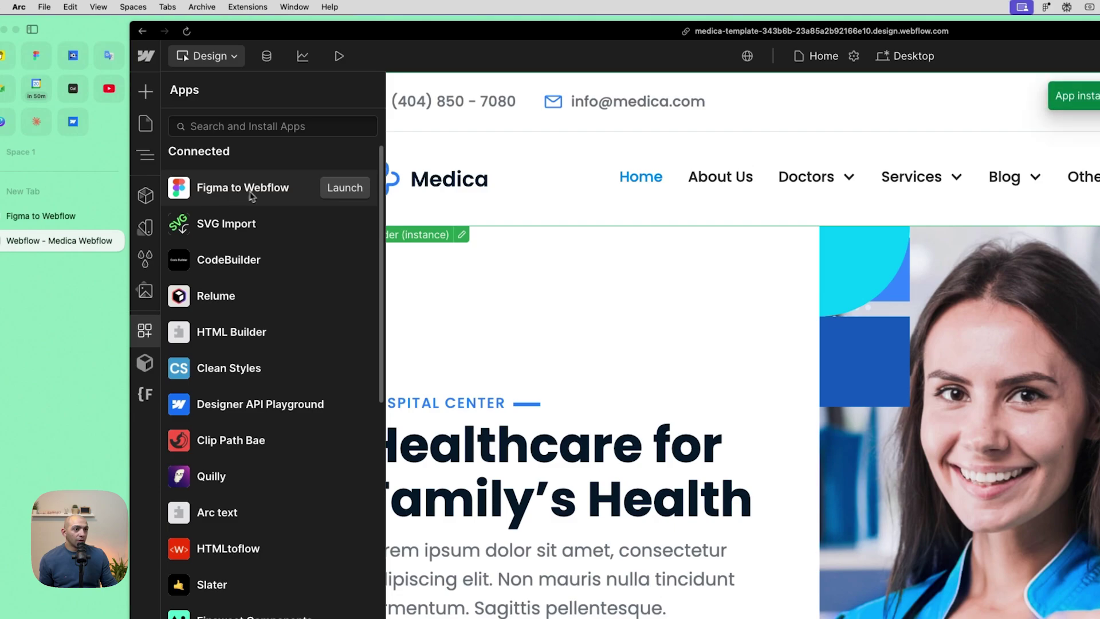
left_click(344, 187)
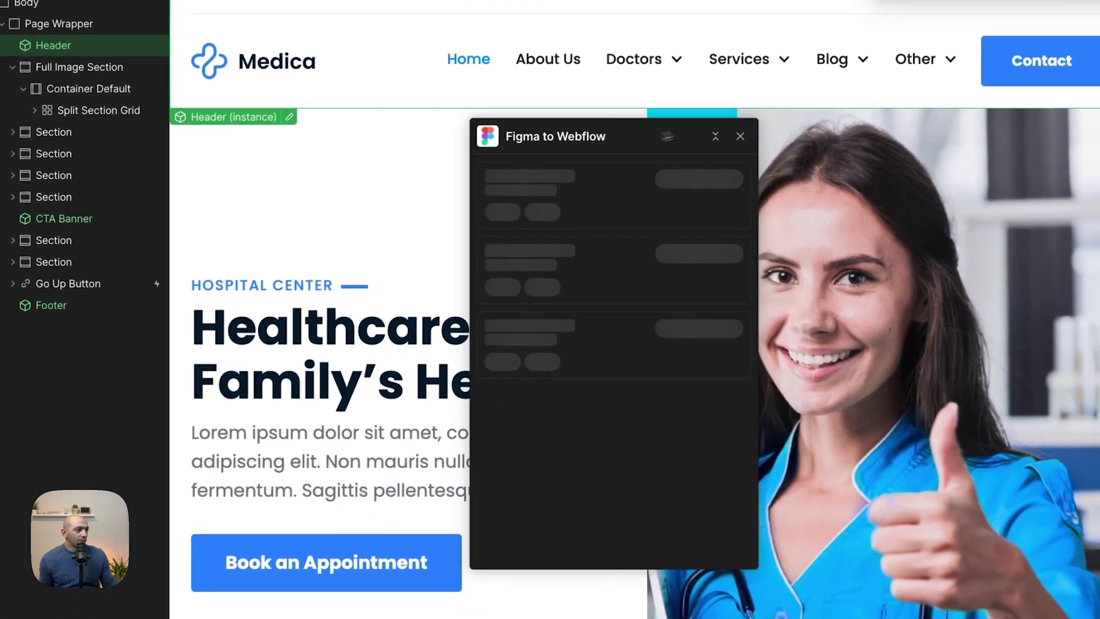
left_click_drag(667, 136, 466, 105)
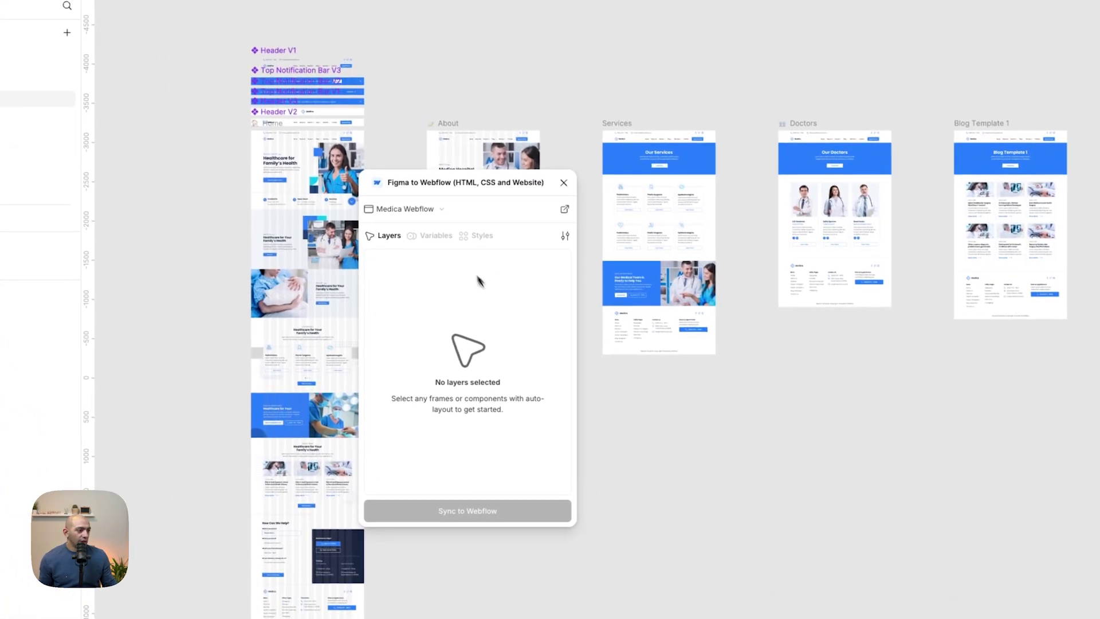
- Switch to Figma, list the styles in the Figma to Webflow plugin, and open the Basic Styles page
left_click_drag(513, 191, 561, 128)
left_click(526, 171)
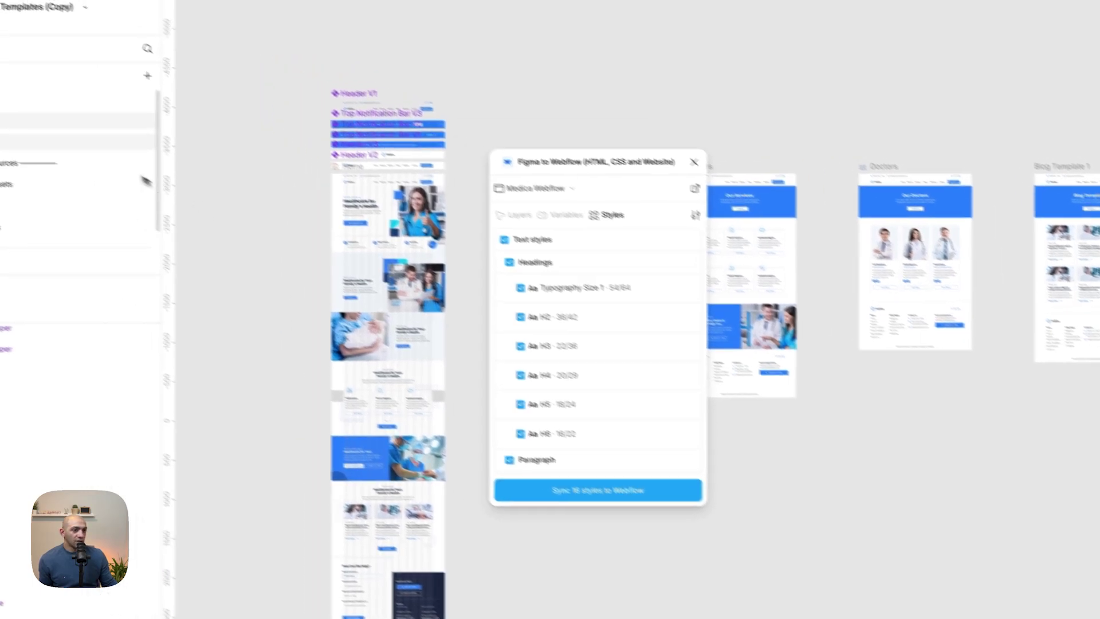
left_click(47, 77)
left_click_drag(529, 118, 465, 139)
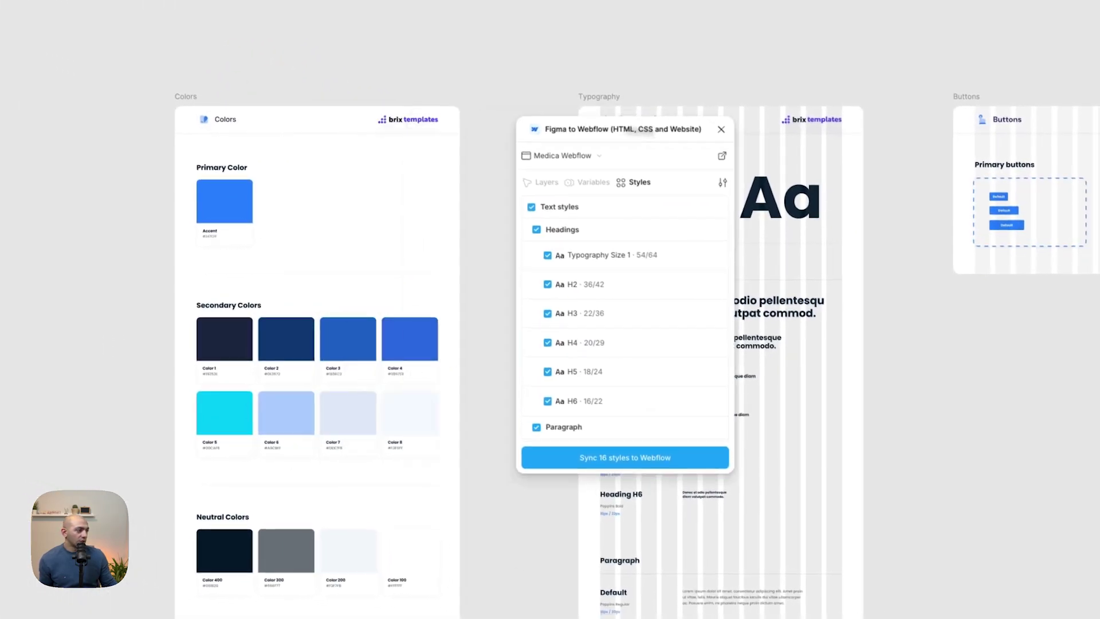
- Compare the plugin's style list with the Typography frame and sync all 16 styles to Webflow
scroll(714, 457, "up", 5)
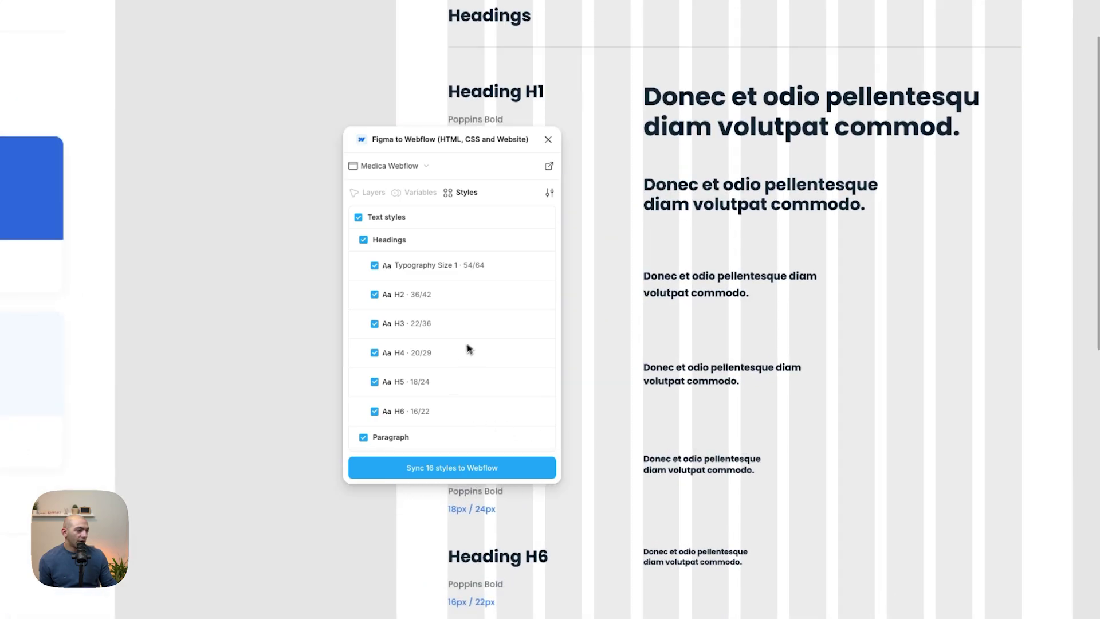
scroll(469, 349, "down", 3)
scroll(743, 318, "down", 5)
scroll(461, 383, "up", 3)
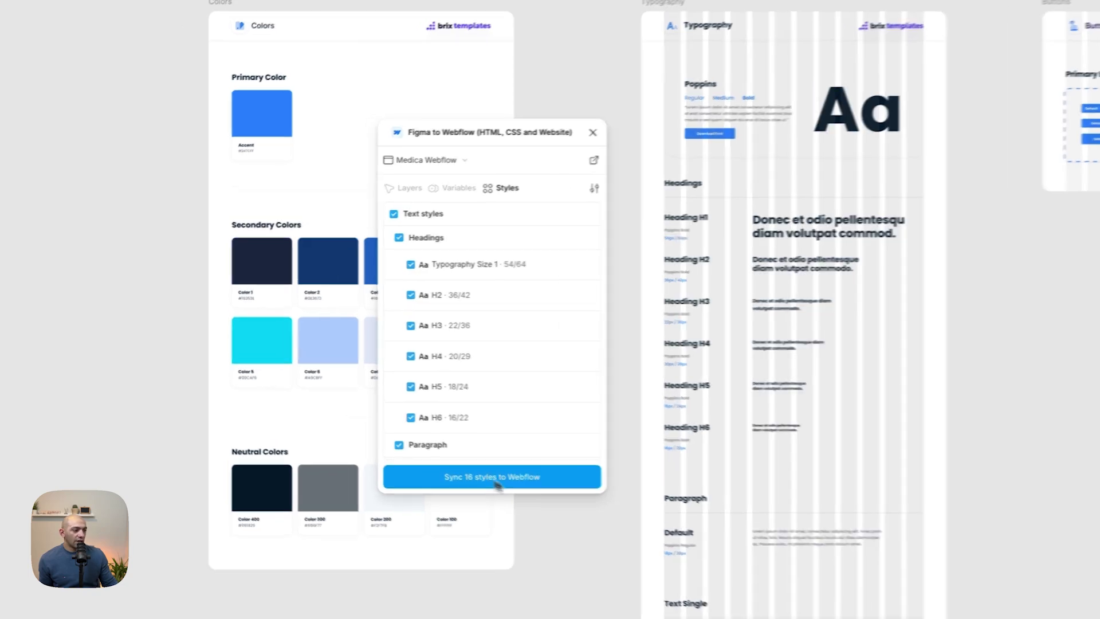
left_click(437, 469)
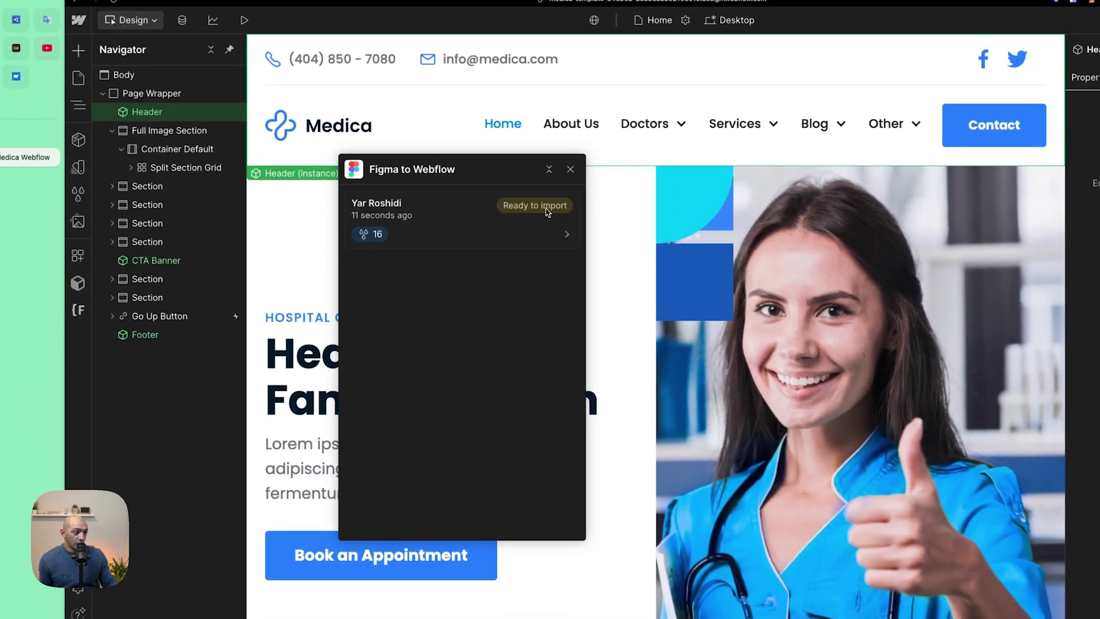
- Switch to the Webflow site, review the synced Figma styles in the pending import, and import all of them
left_click(526, 230)
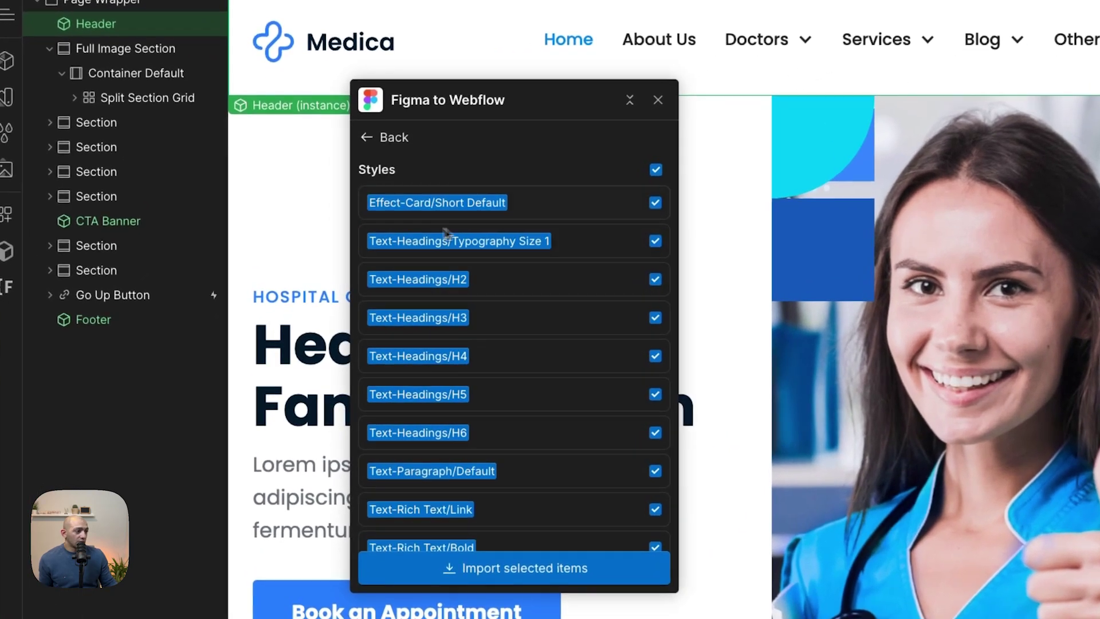
scroll(491, 314, "down", 5)
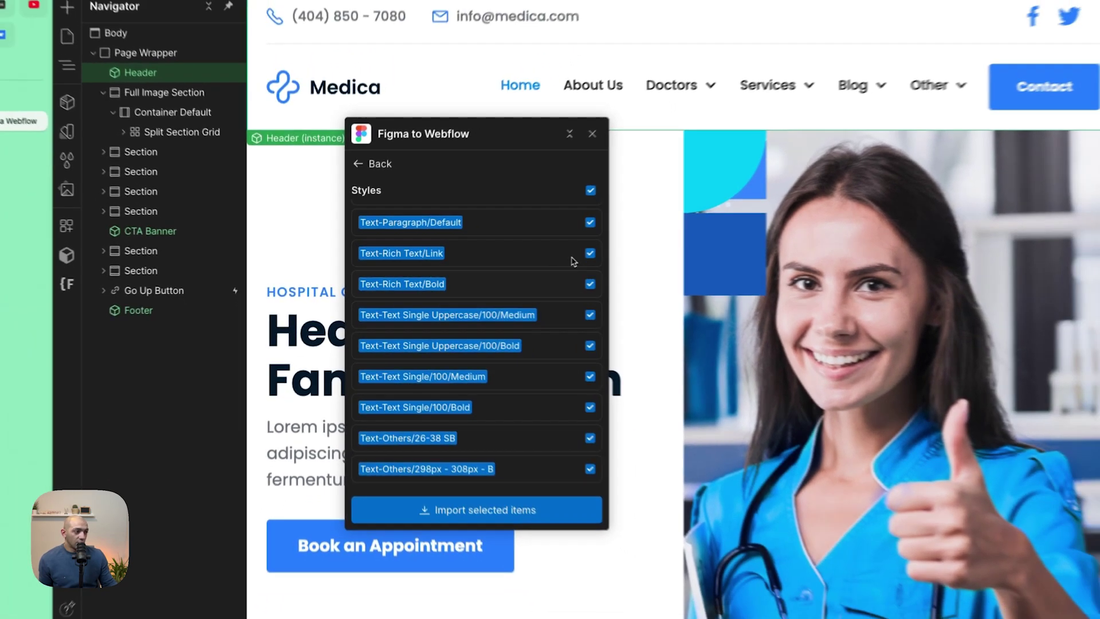
left_click(657, 247)
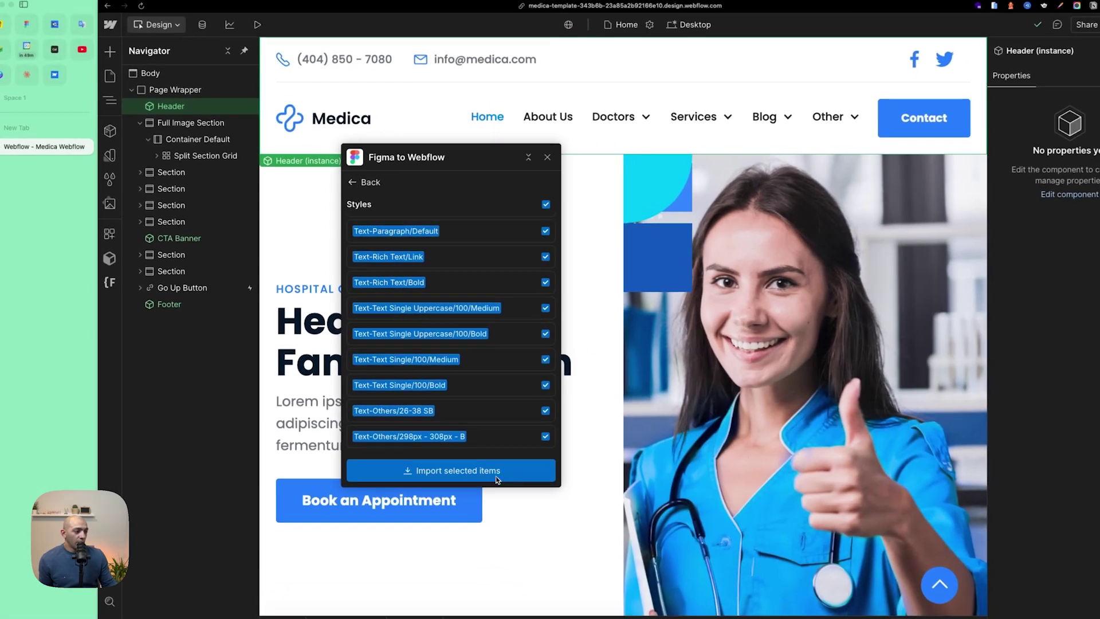
scroll(523, 400, "up", 5)
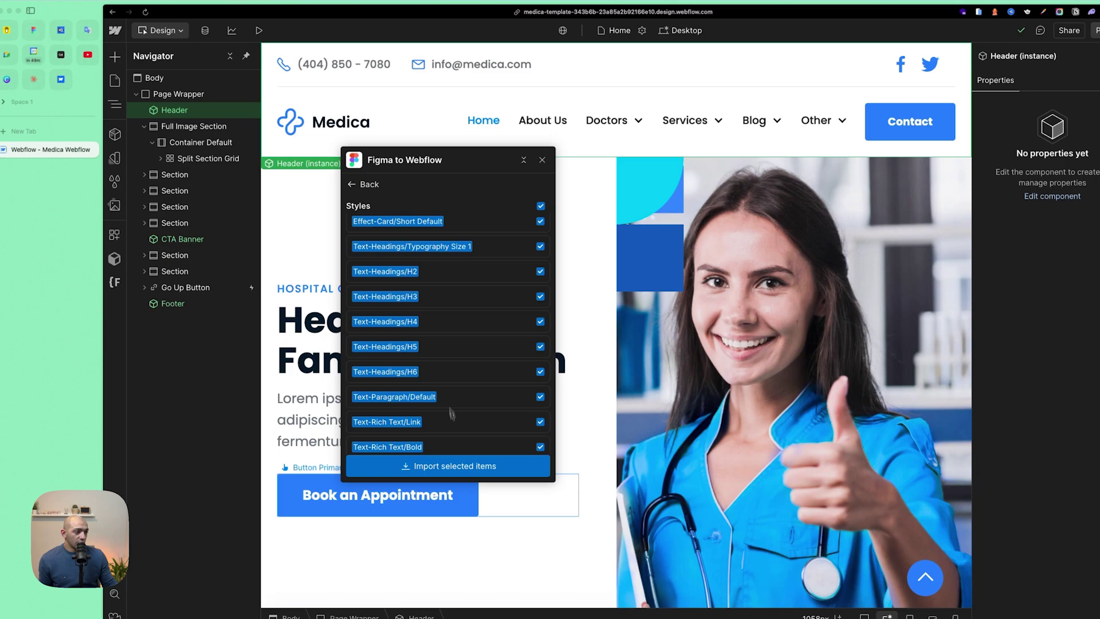
left_click(472, 466)
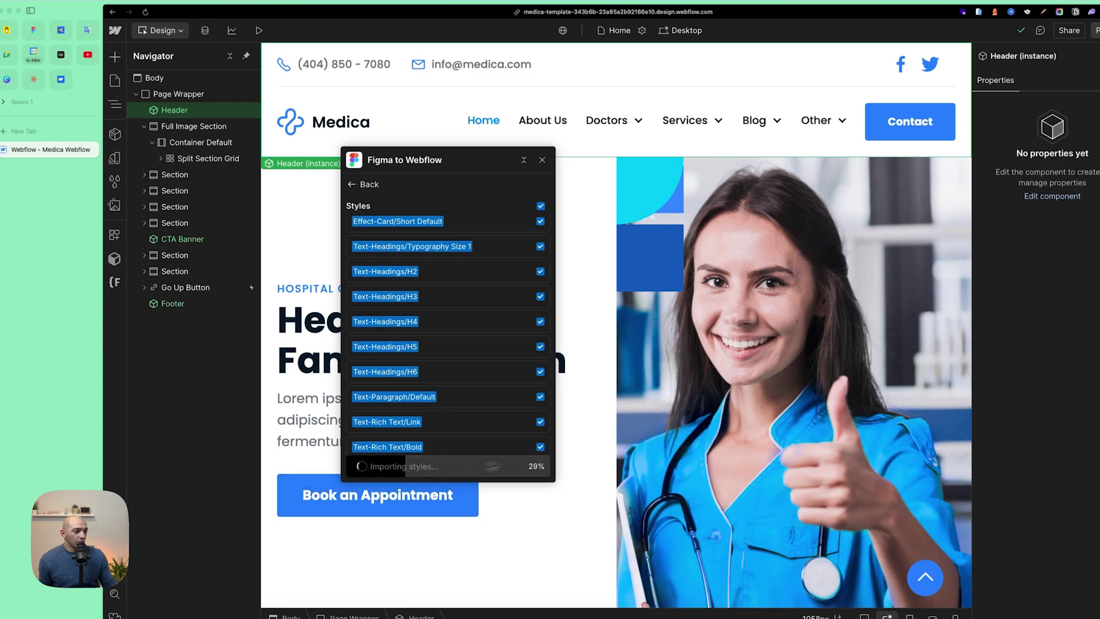
left_click(599, 413)
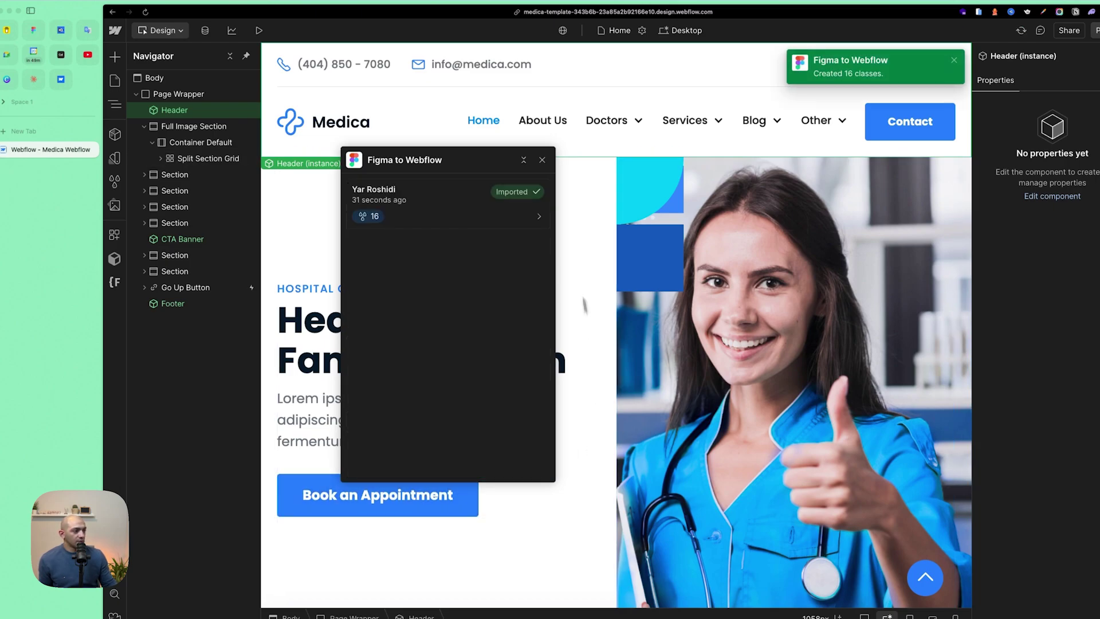
- Search the site's style selectors for "h2" and locate the imported Text-HeadingsH2 class
left_click(115, 181)
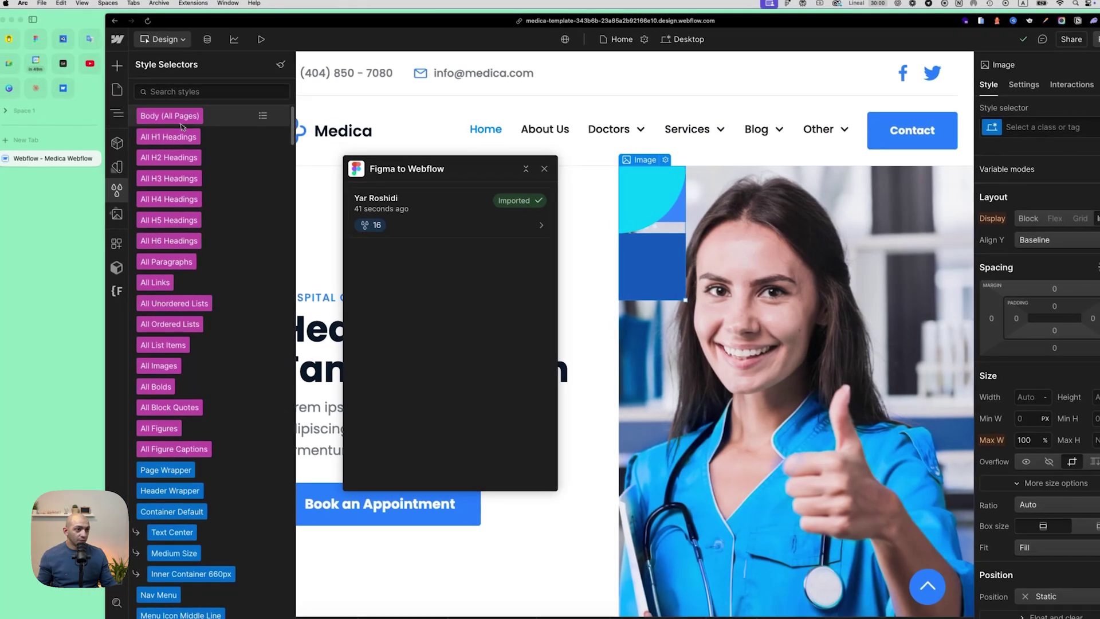
left_click(151, 94)
type("h2")
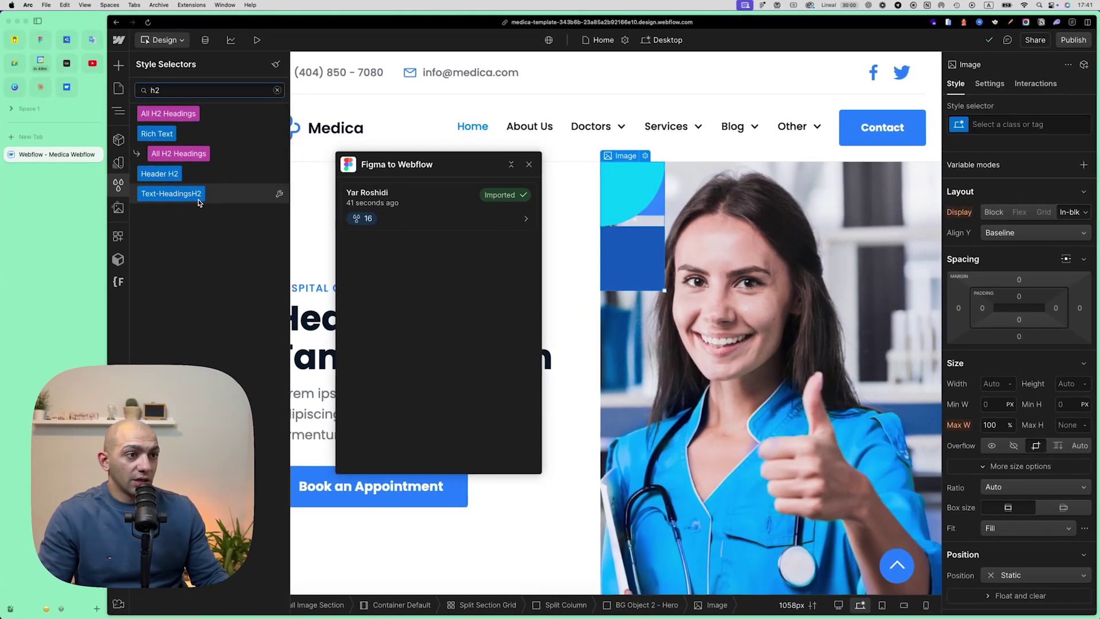
mouse_move(196, 198)
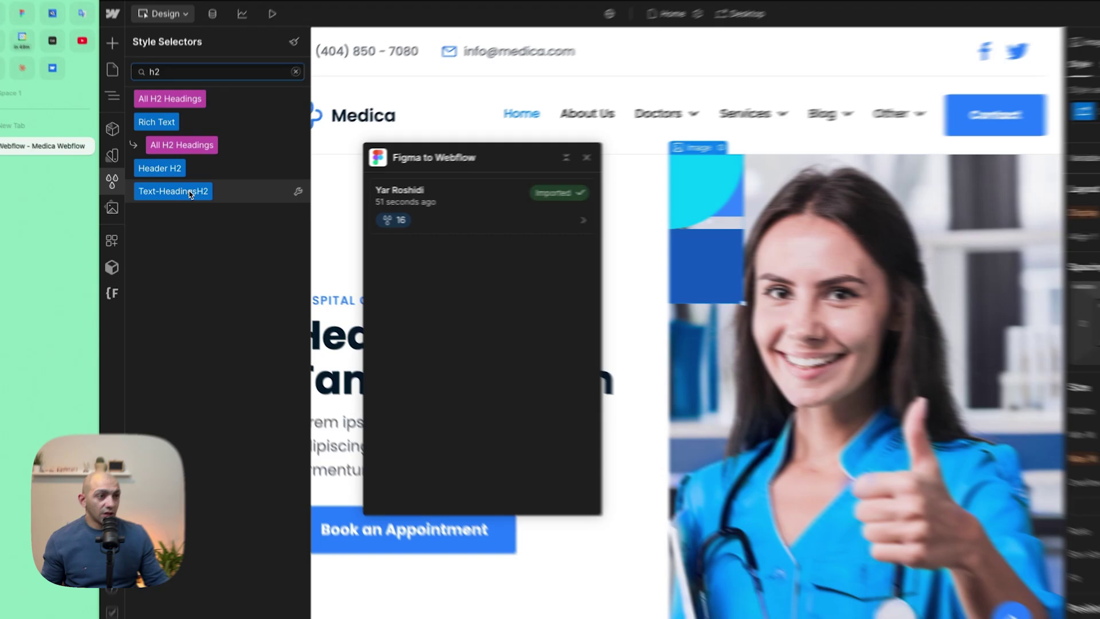
mouse_move(189, 195)
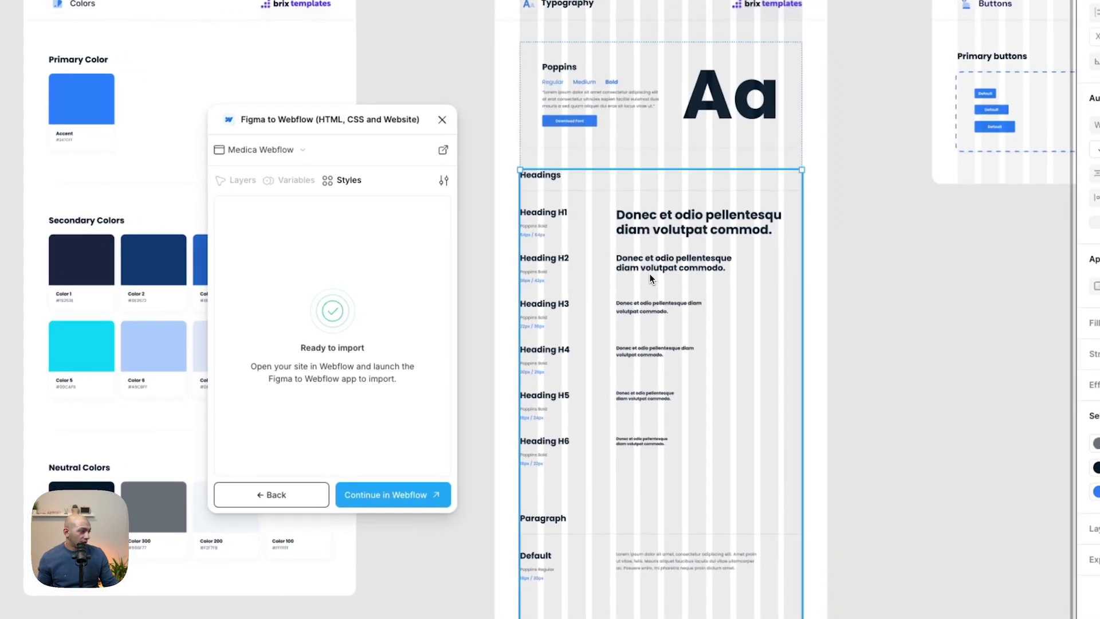
- Check in Figma which text style the Heading H2 sample uses and compare it with the Text-HeadingsH2 class in Webflow
left_click(649, 268)
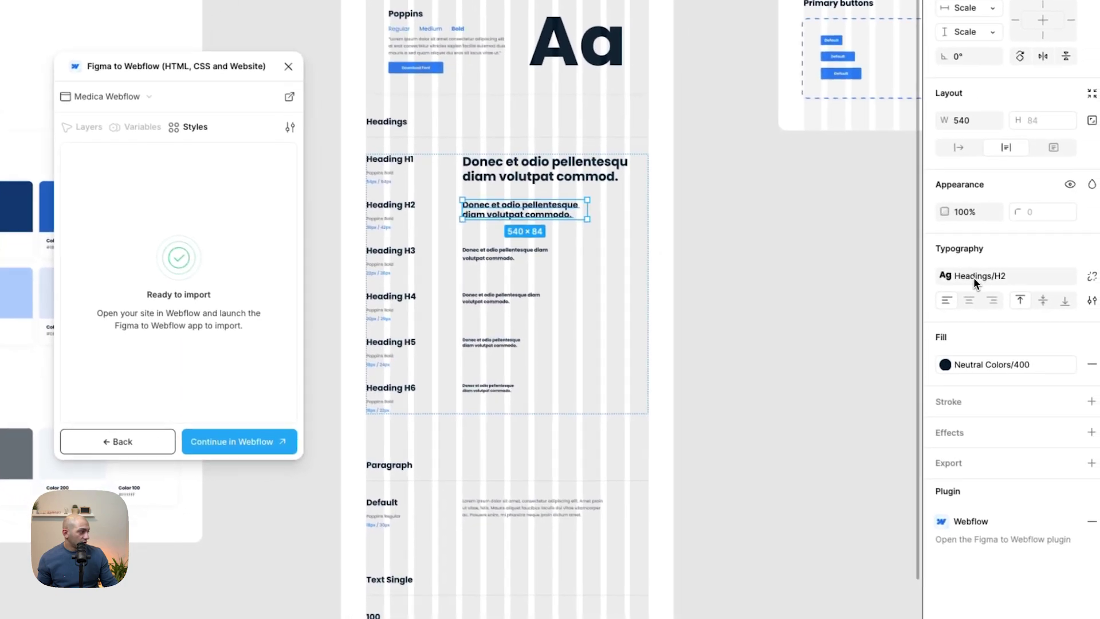
left_click(1004, 278)
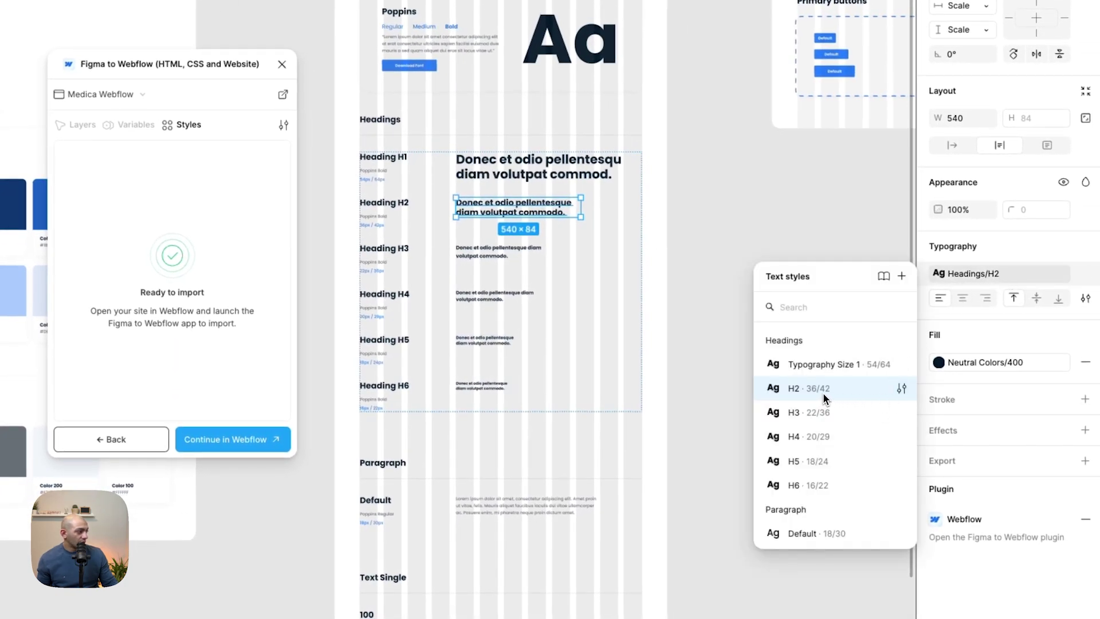
left_click(744, 222)
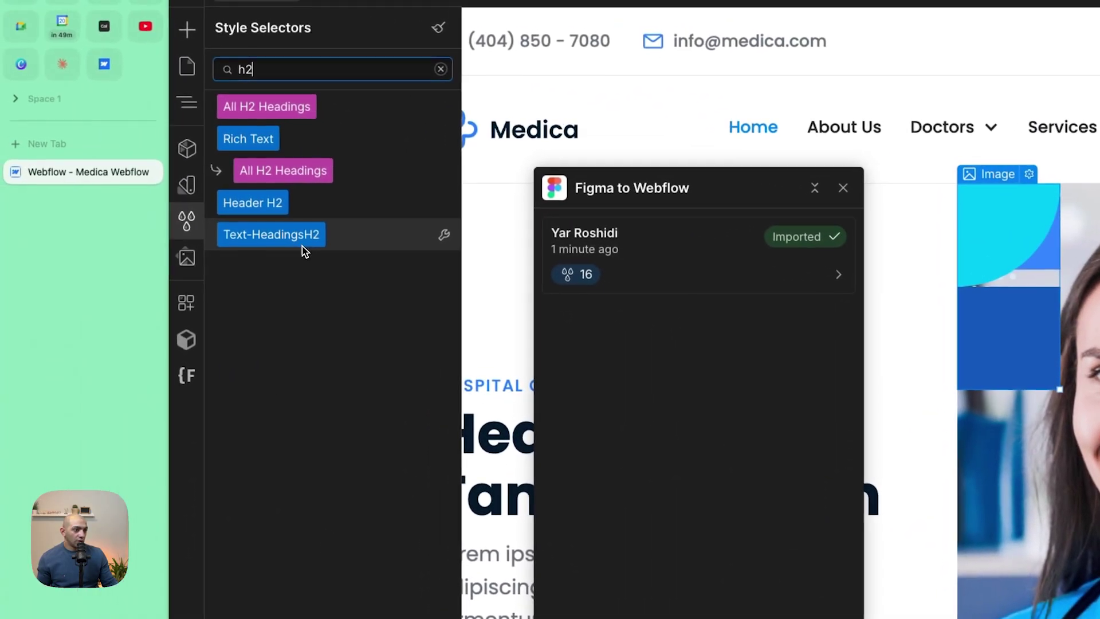
mouse_move(304, 250)
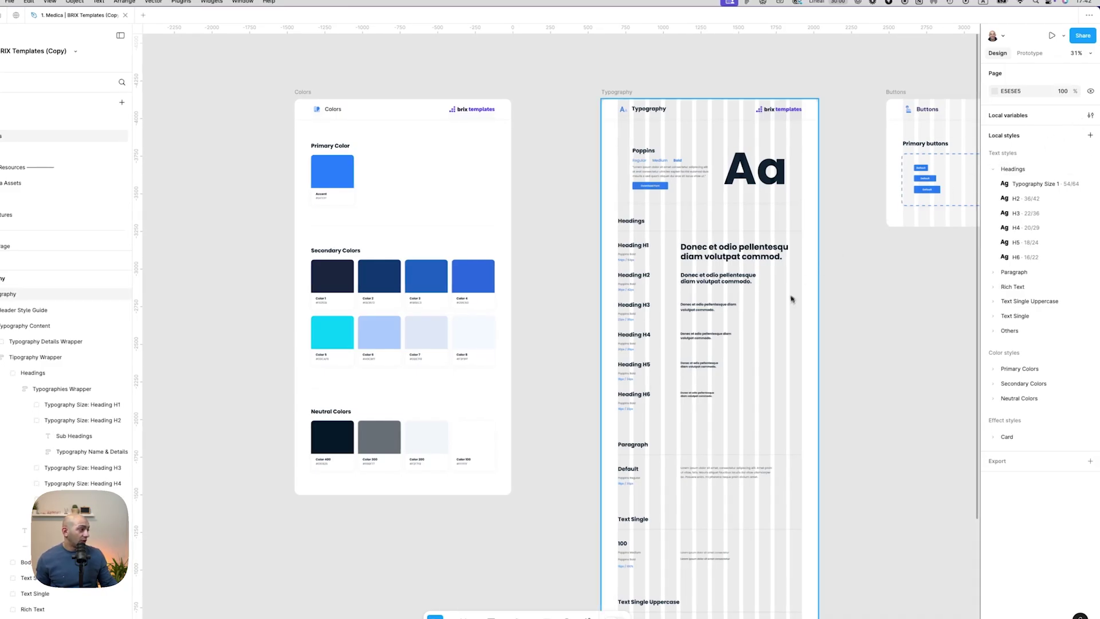
- Return to the Basic Styles page in Figma and open the file's local variables
scroll(816, 317, "down", 5)
left_click_drag(898, 343, 678, 324)
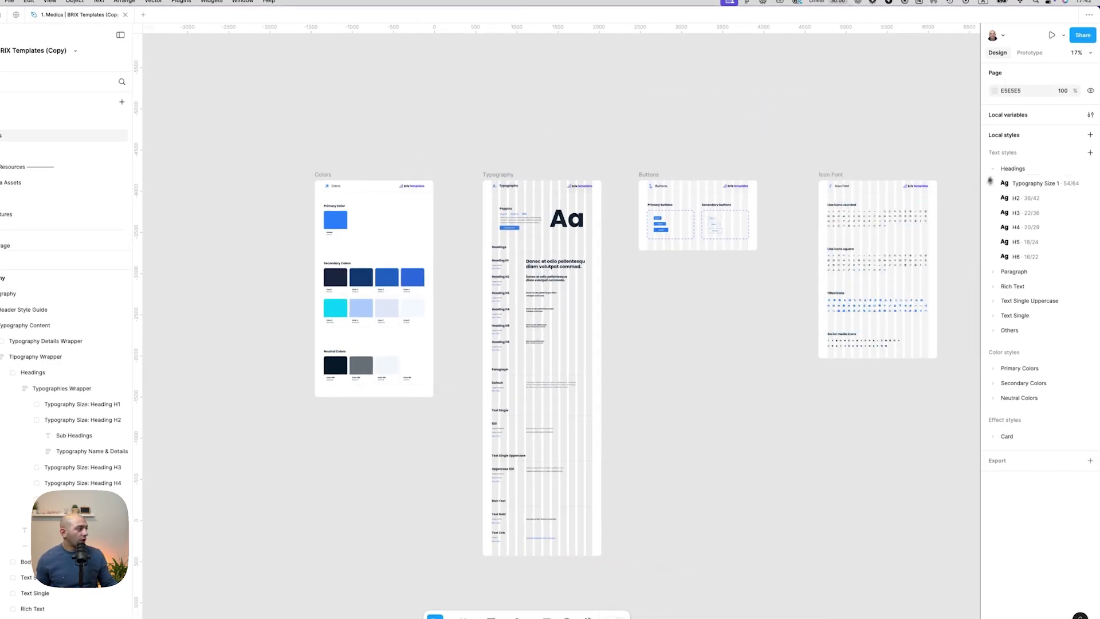
left_click(1090, 115)
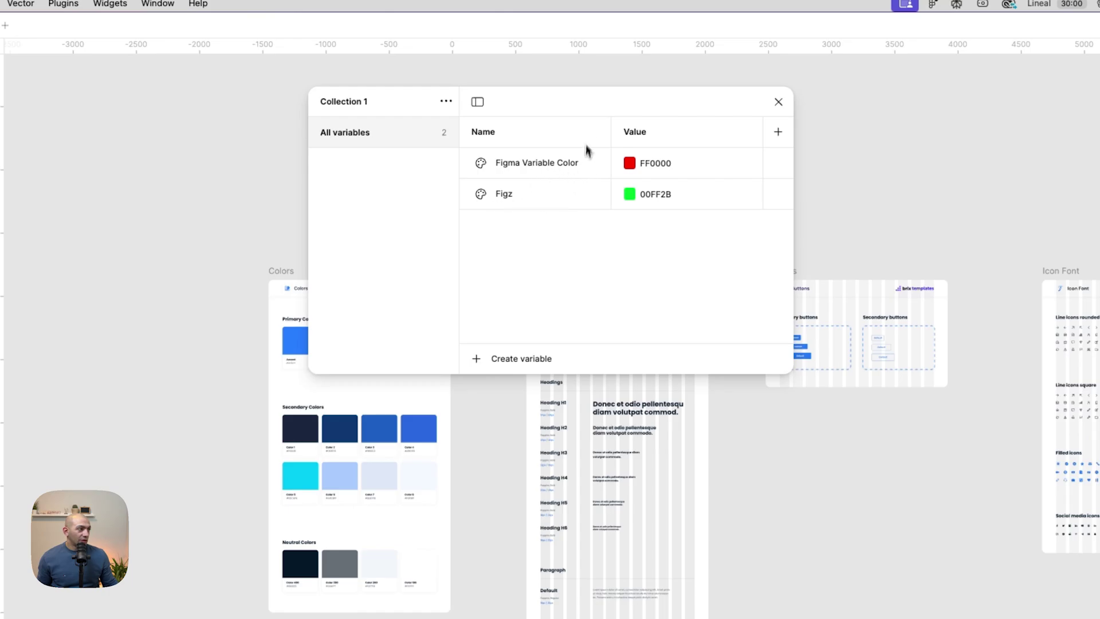
- Copy the hex value of the Primary Colors Accent style from the blue Accent swatch's fill
scroll(391, 398, "up", 5)
left_click(170, 259)
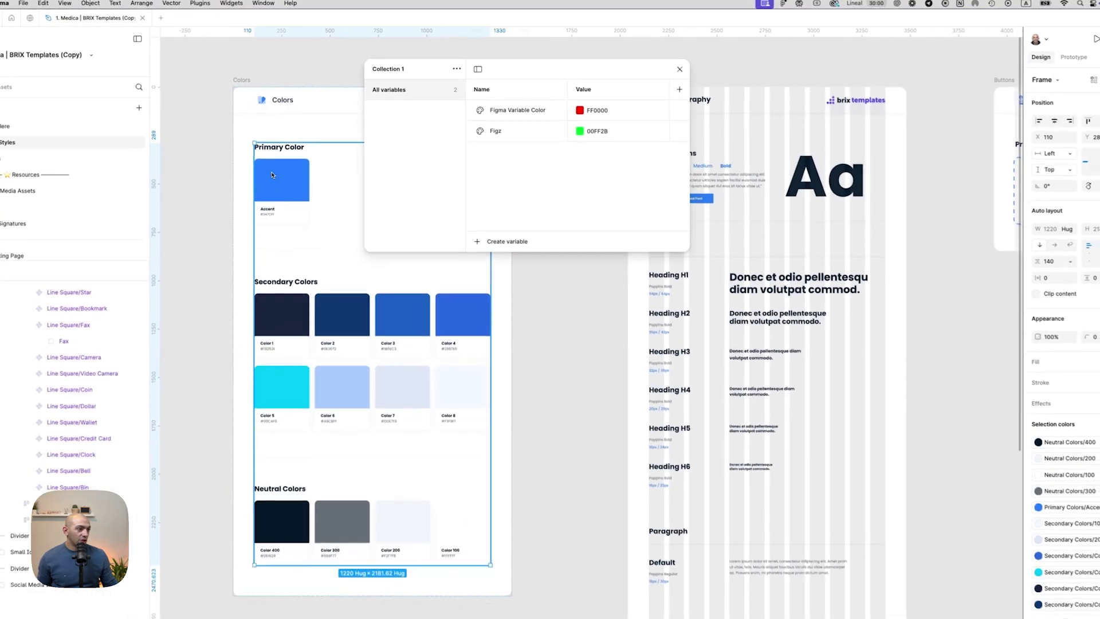
double_click(272, 175)
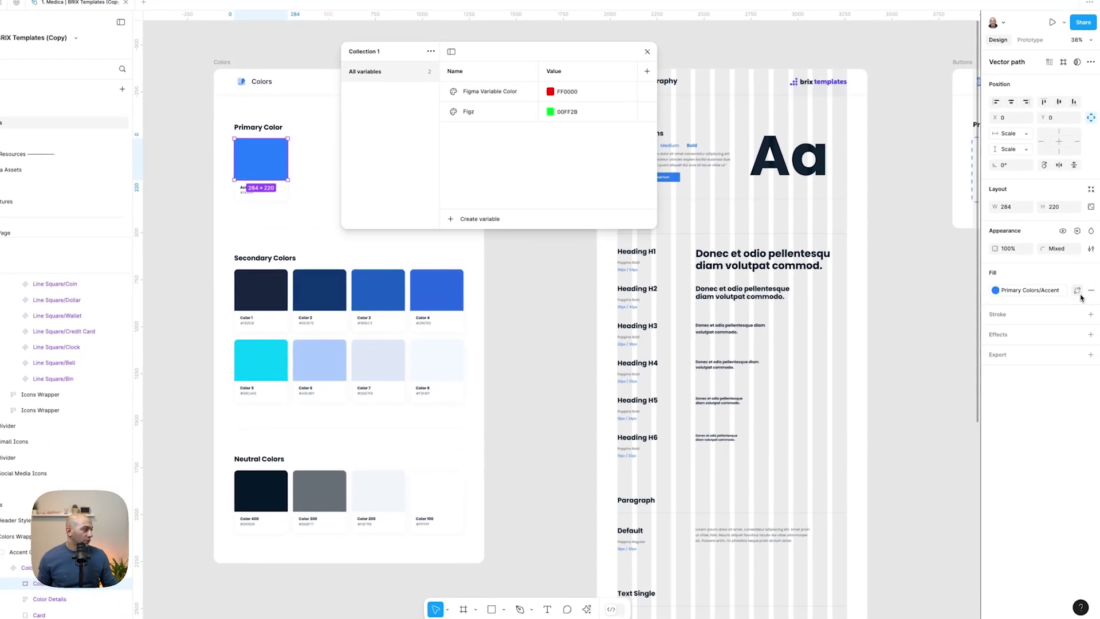
left_click(1080, 293)
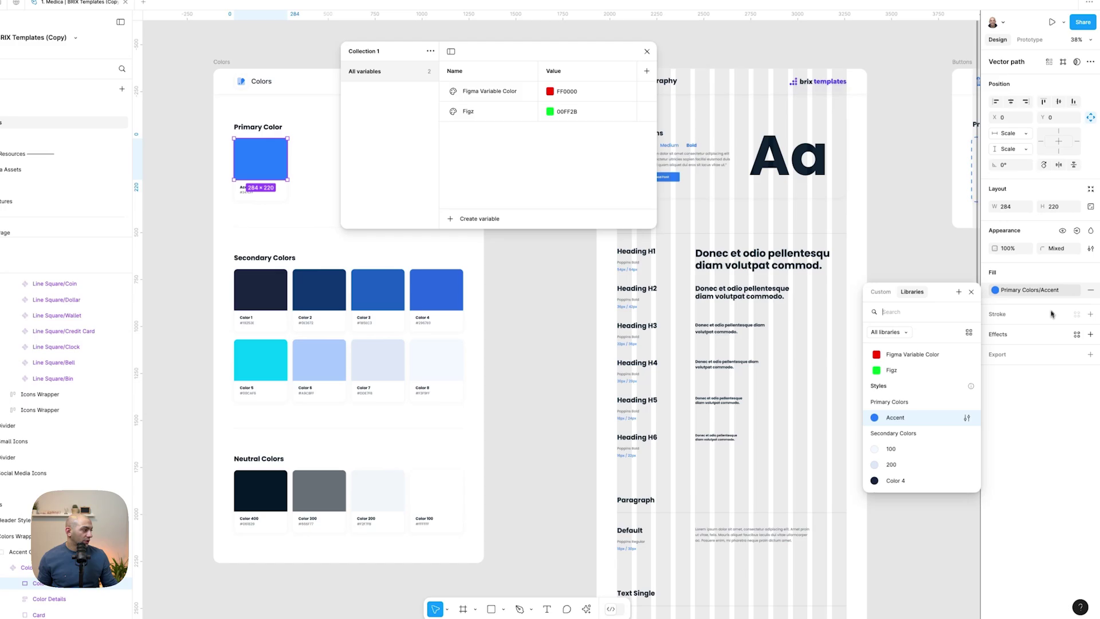
left_click(968, 419)
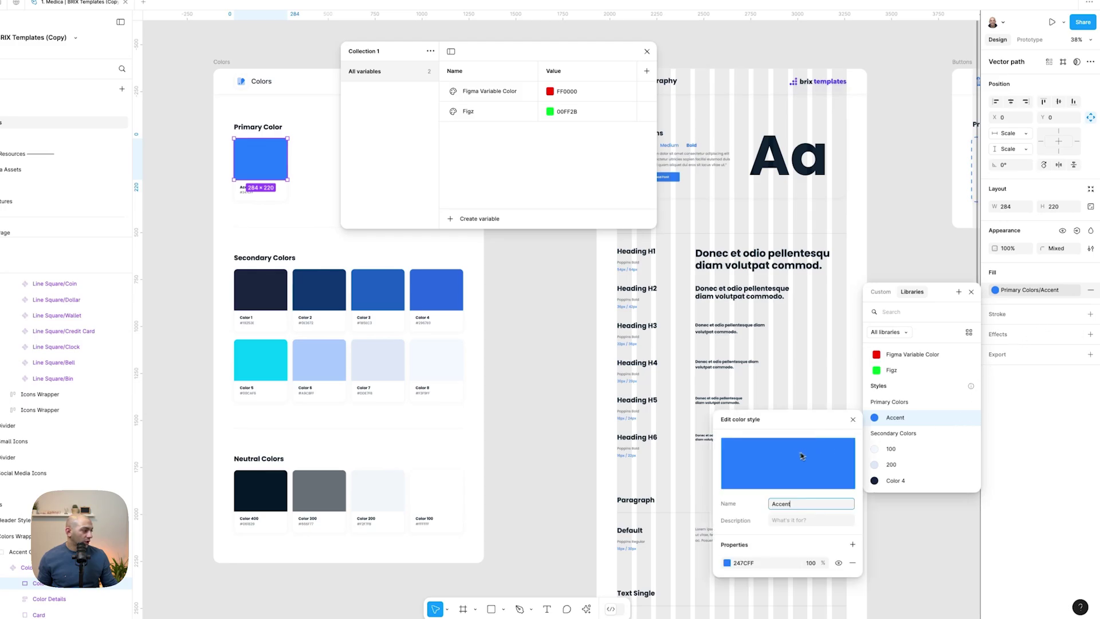
left_click(766, 568)
key("ctrl+c")
key("Escape")
key("Escape")
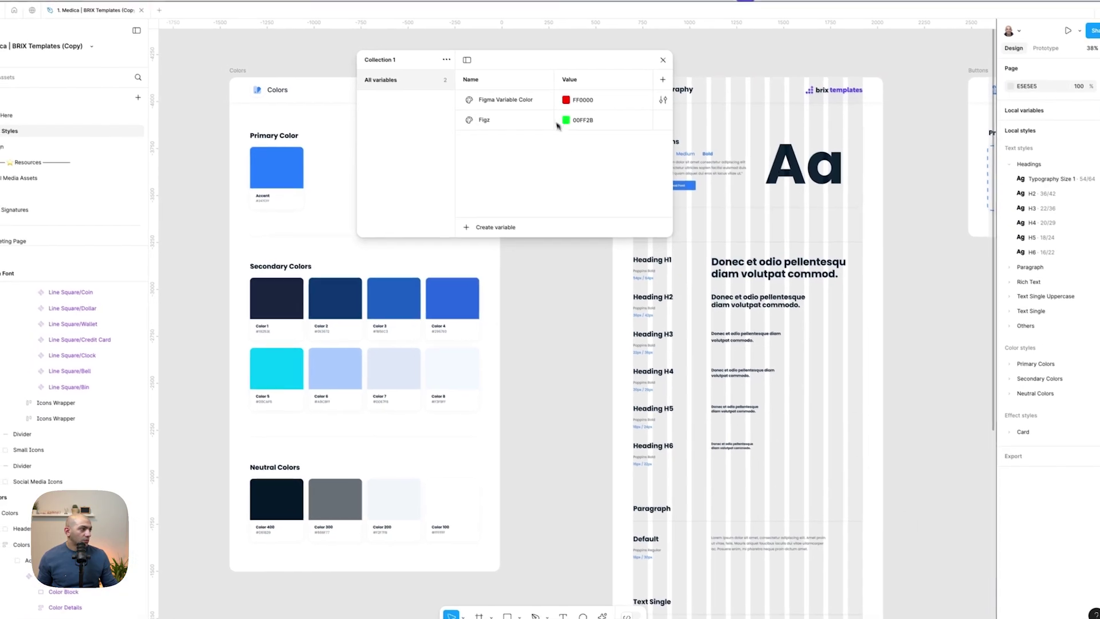
- Set the value of the Figma Variable Color variable to 247CFF
left_click(593, 93)
key("ctrl+v")
left_click(599, 164)
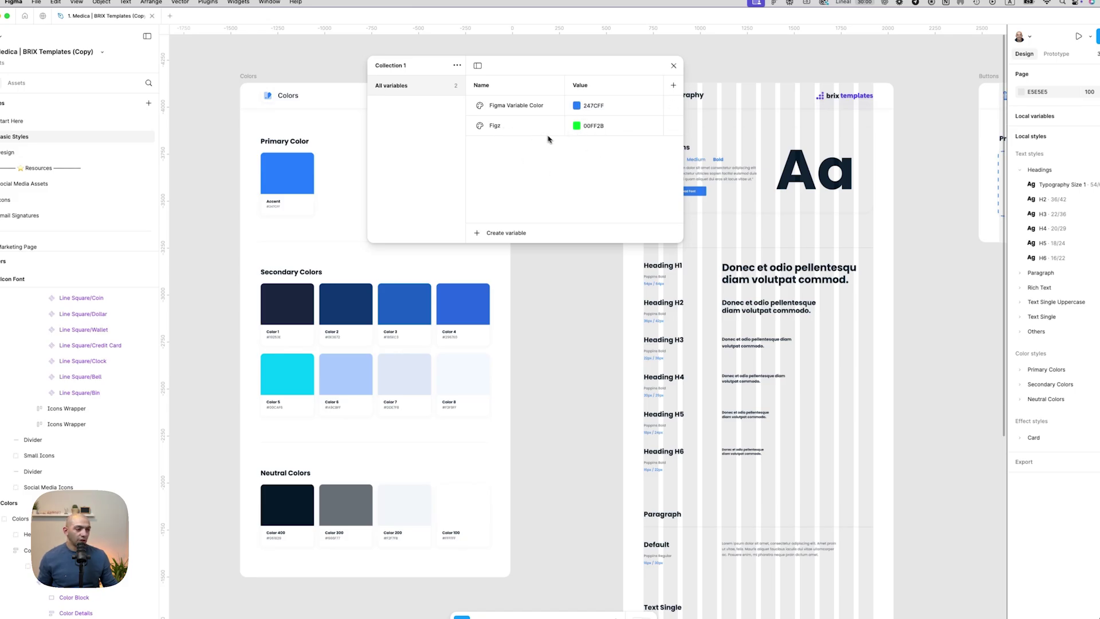
- Run the Figma to Webflow plugin again and move the variables window off it
right_click(563, 319)
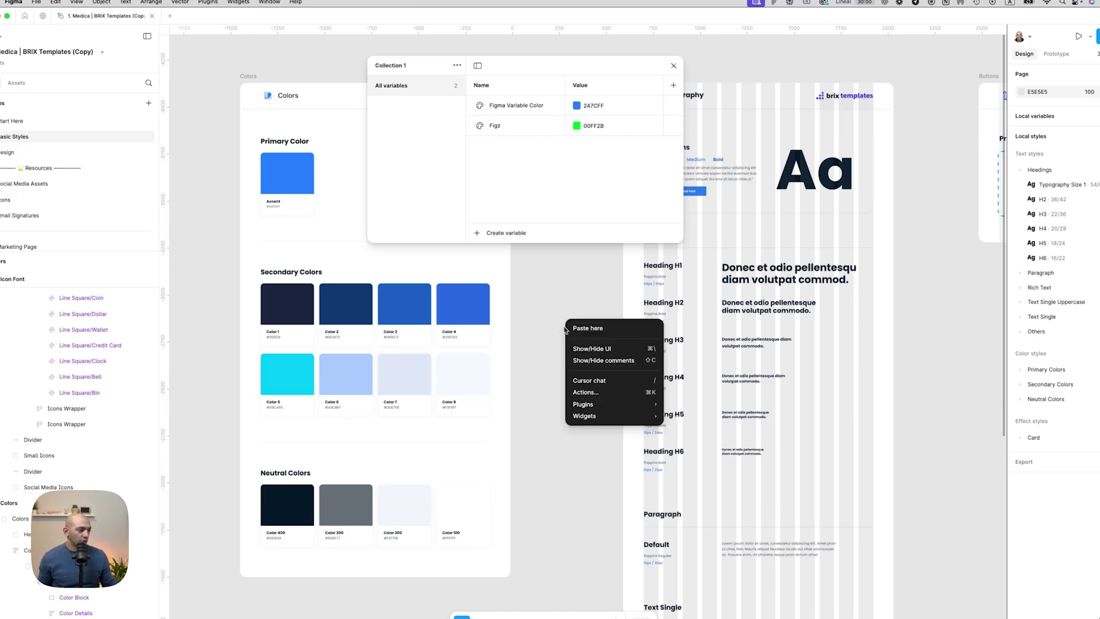
mouse_move(621, 403)
left_click(685, 416)
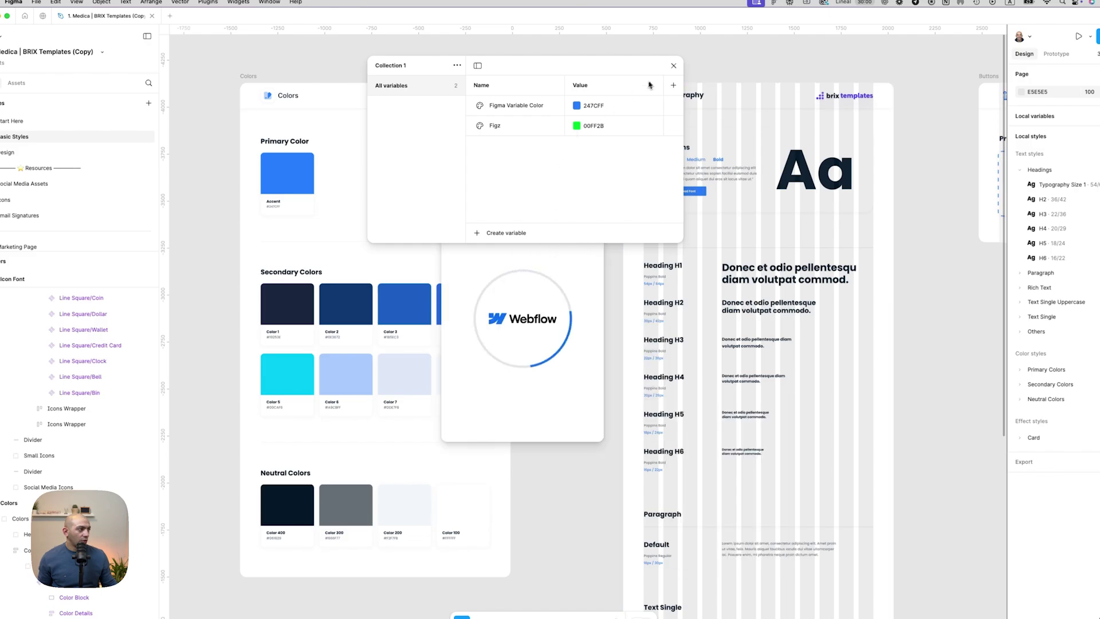
left_click_drag(645, 73, 327, 101)
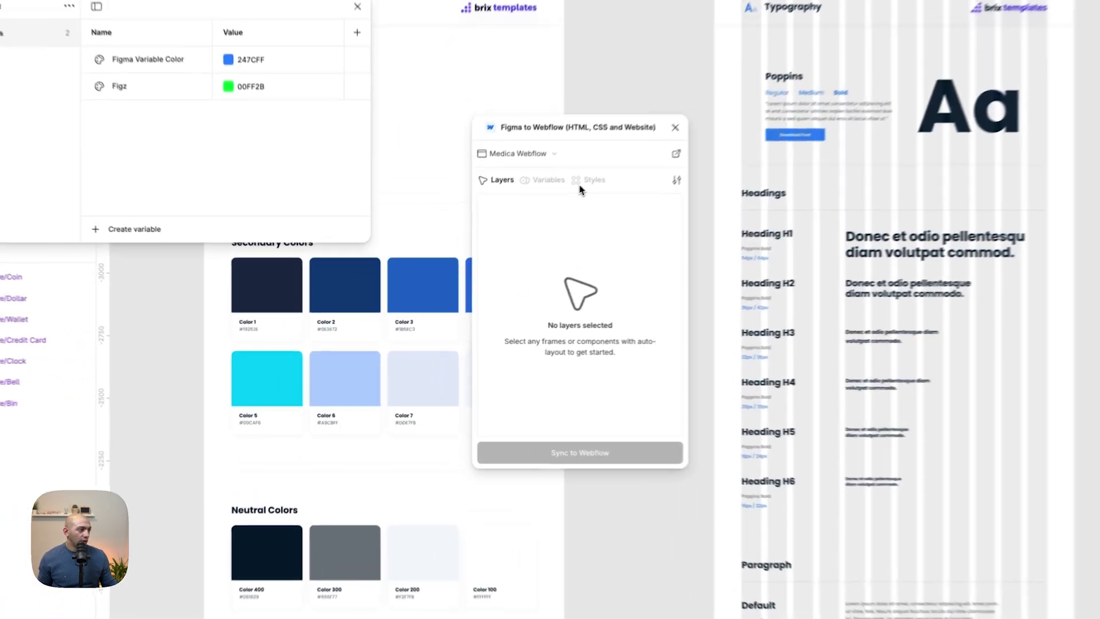
- Sync both variables of Collection 1, Figma Variable Color and Figz, to the Medica Webflow site
left_click(495, 224)
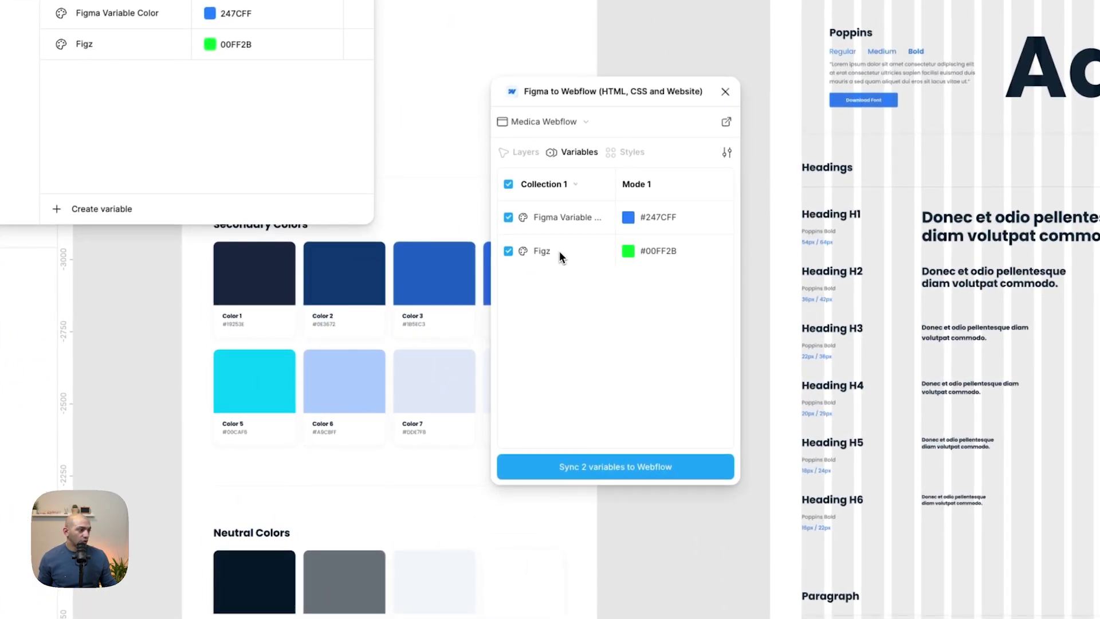
left_click(578, 183)
left_click(585, 235)
left_click(580, 469)
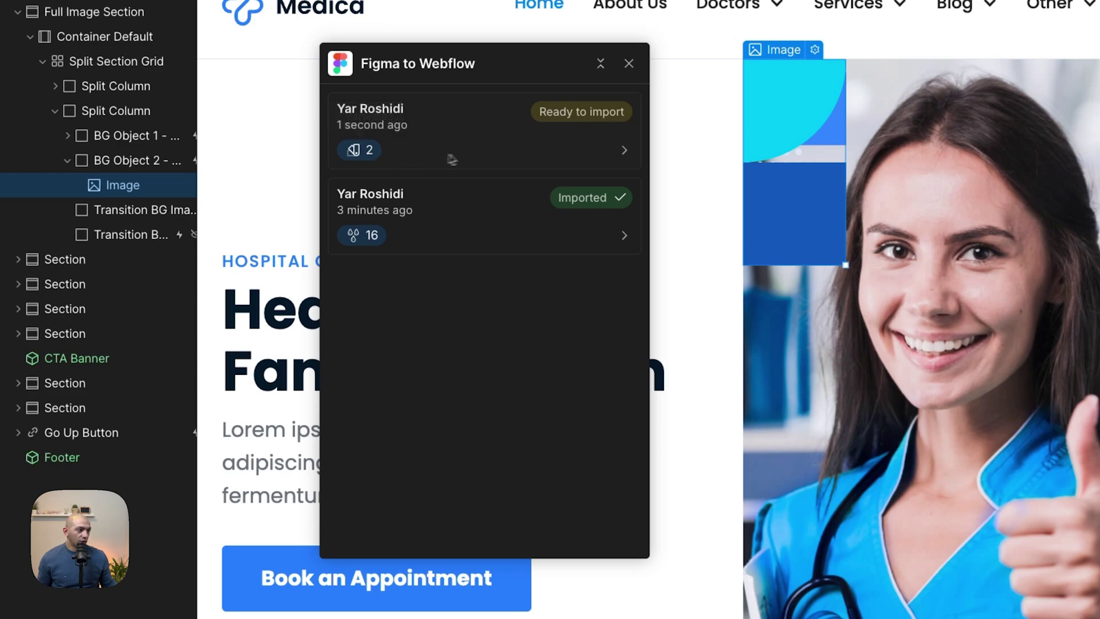
- Import the Figma Variable Color and Figz variables into the Webflow site and open its Base collection
left_click(500, 159)
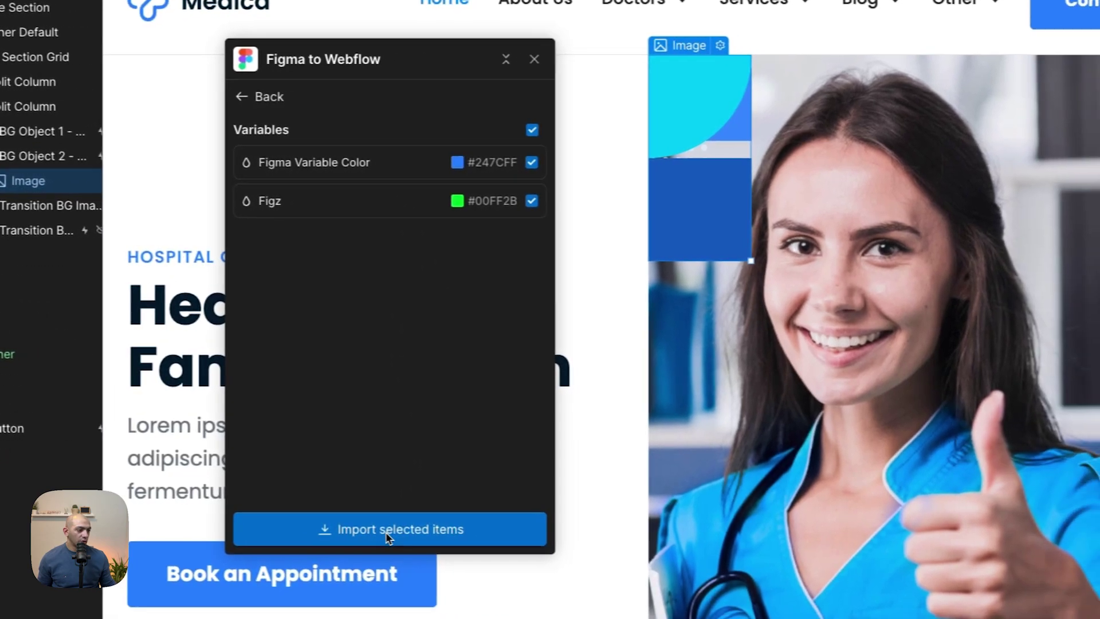
left_click(482, 529)
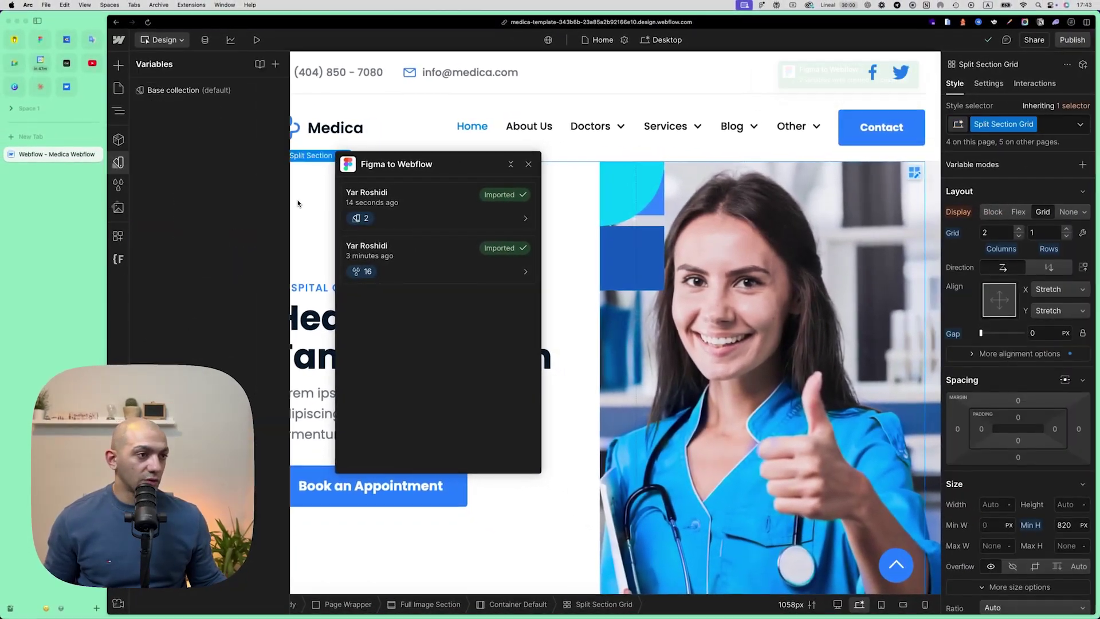
left_click(189, 92)
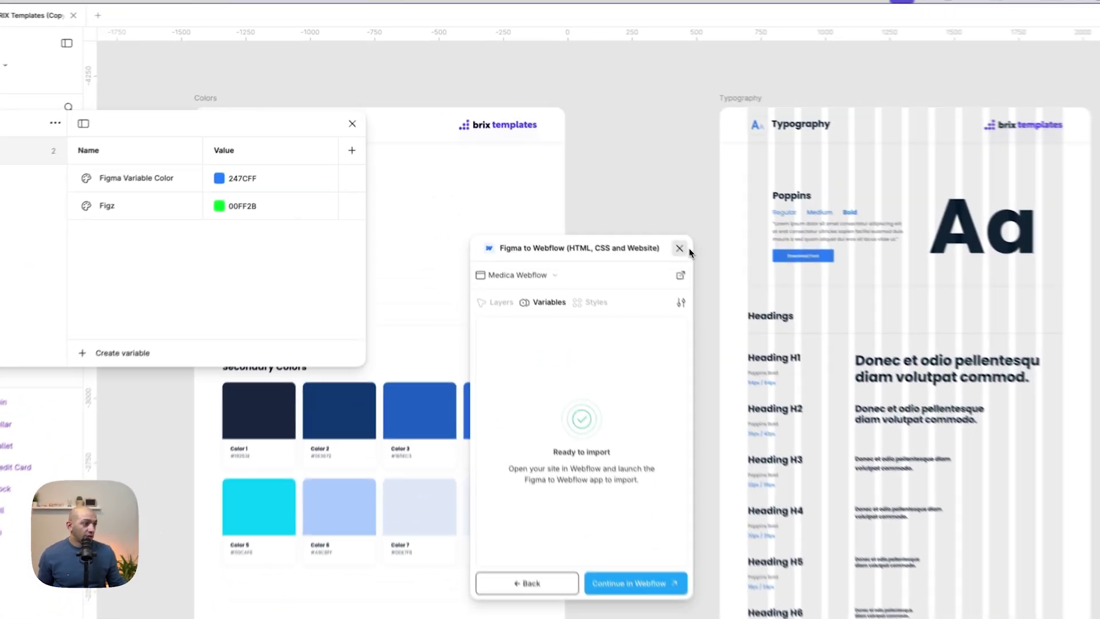
- Close the plugin in Figma and set the Figma Variable Color variable to the lighter blue 5297FF
left_click(680, 248)
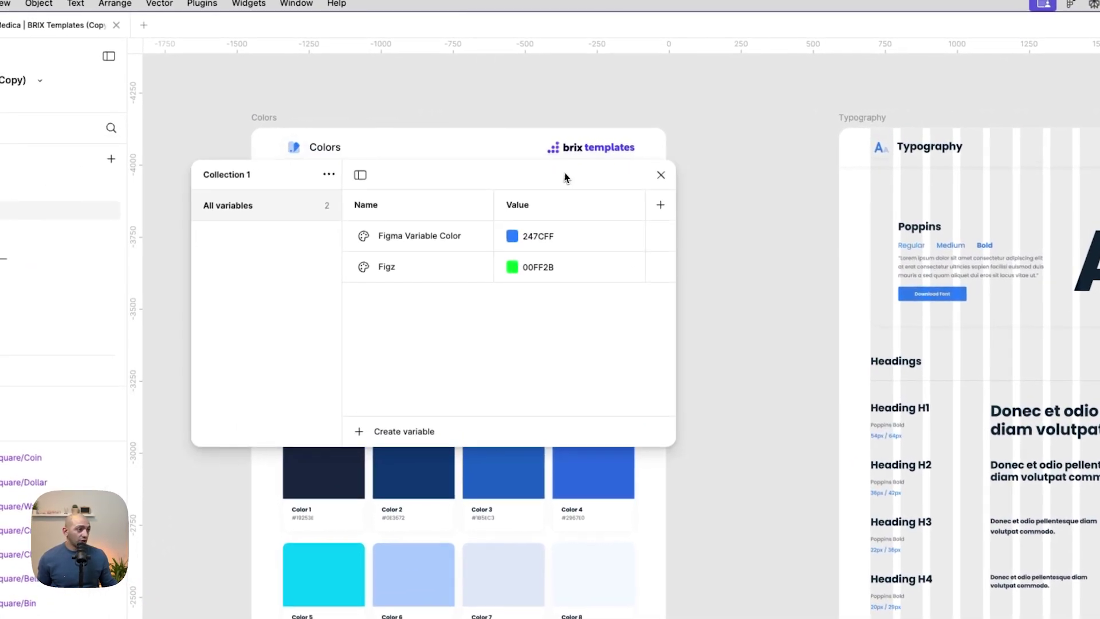
left_click(514, 237)
left_click(579, 278)
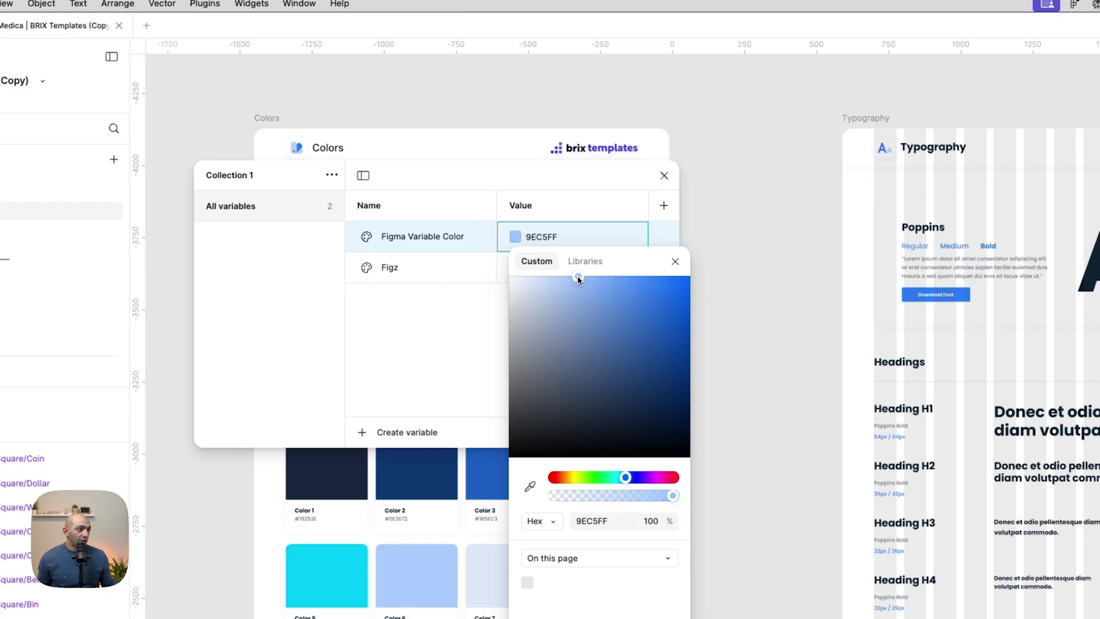
left_click(633, 278)
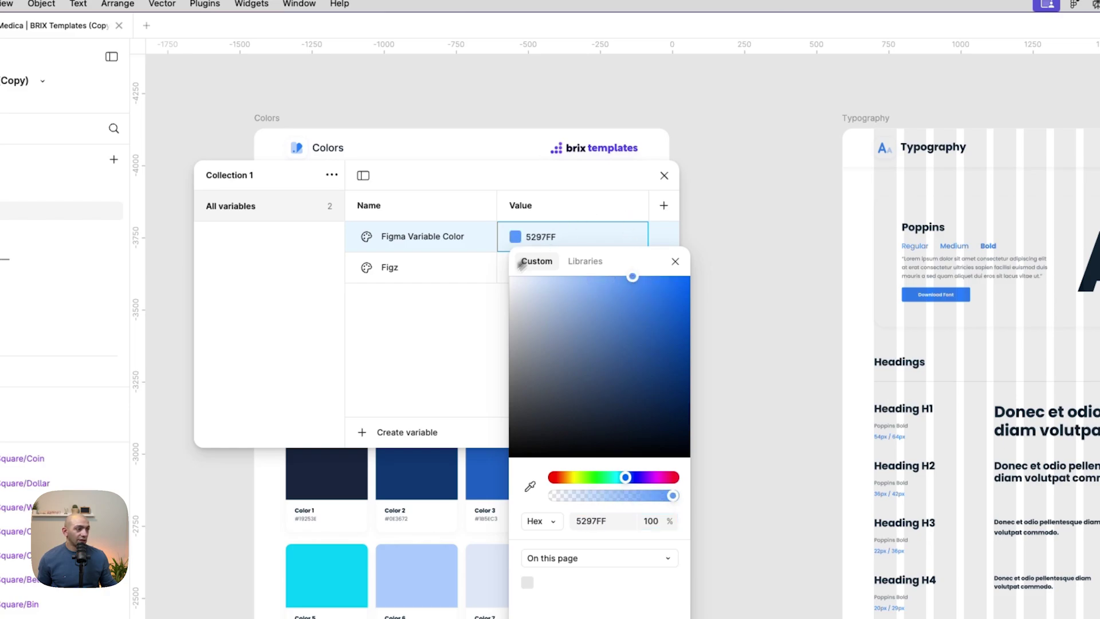
left_click(446, 335)
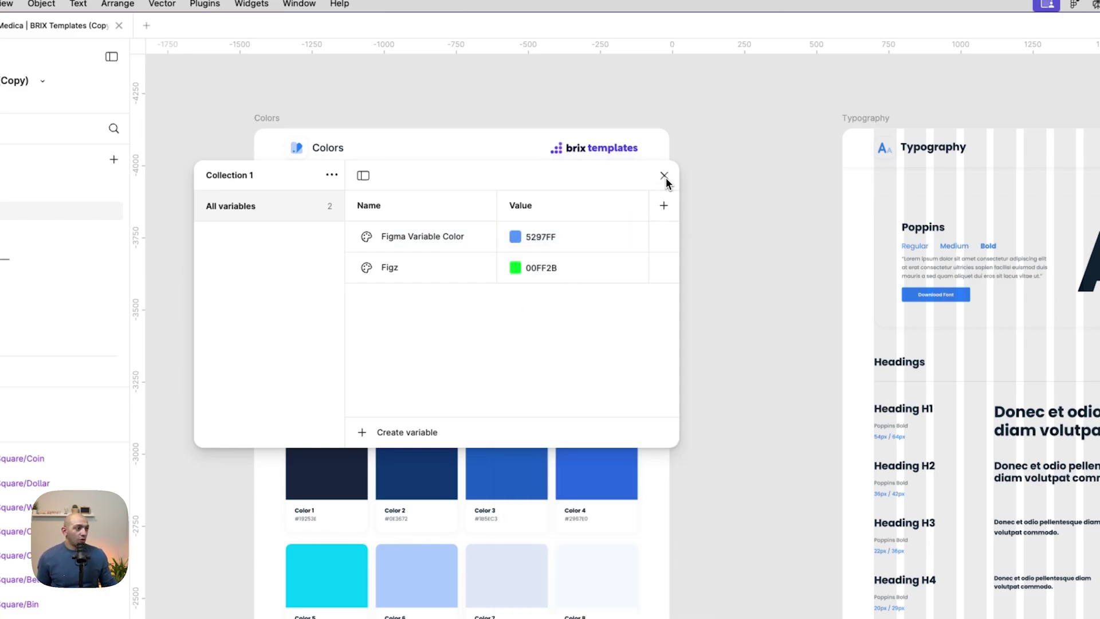
- Run the Figma to Webflow plugin again, close the variables window and sync both Collection 1 variables to Medica Webflow
right_click(770, 252)
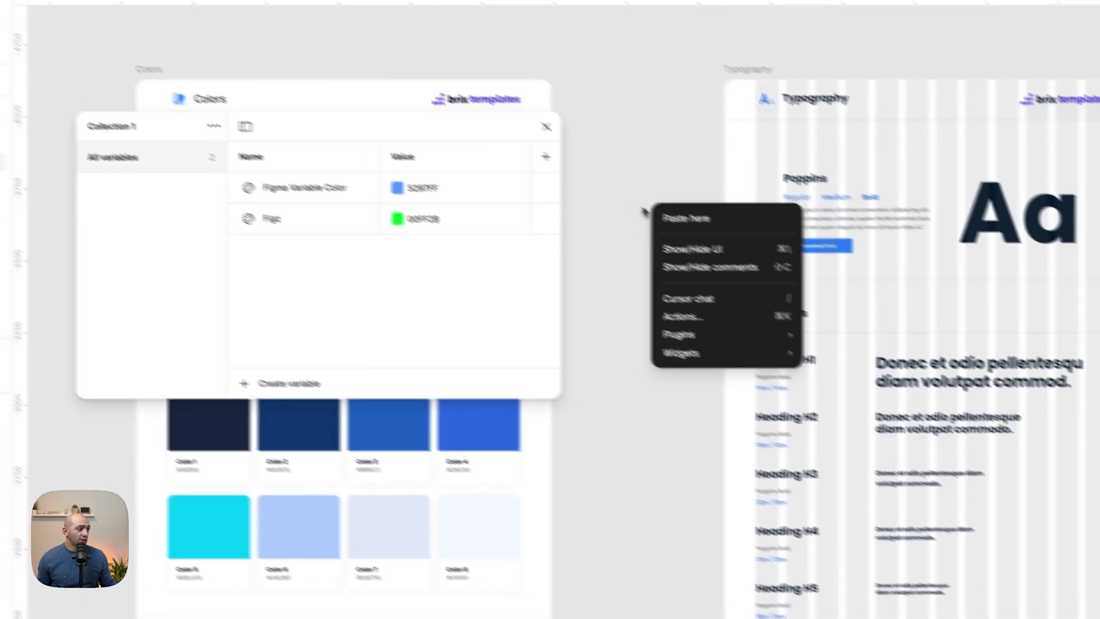
mouse_move(837, 384)
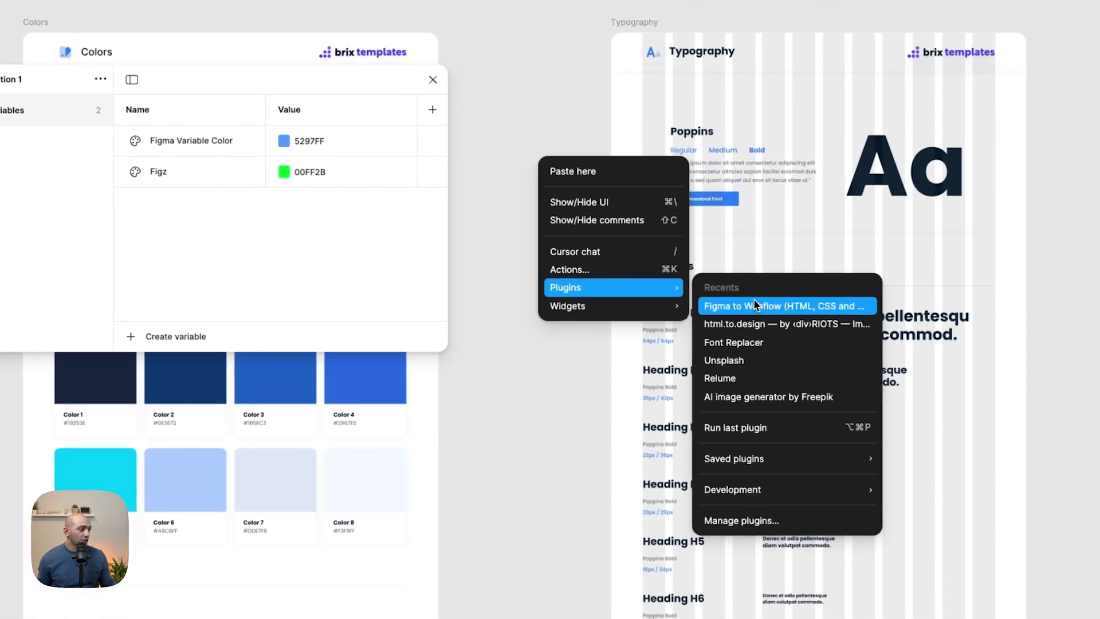
left_click(754, 304)
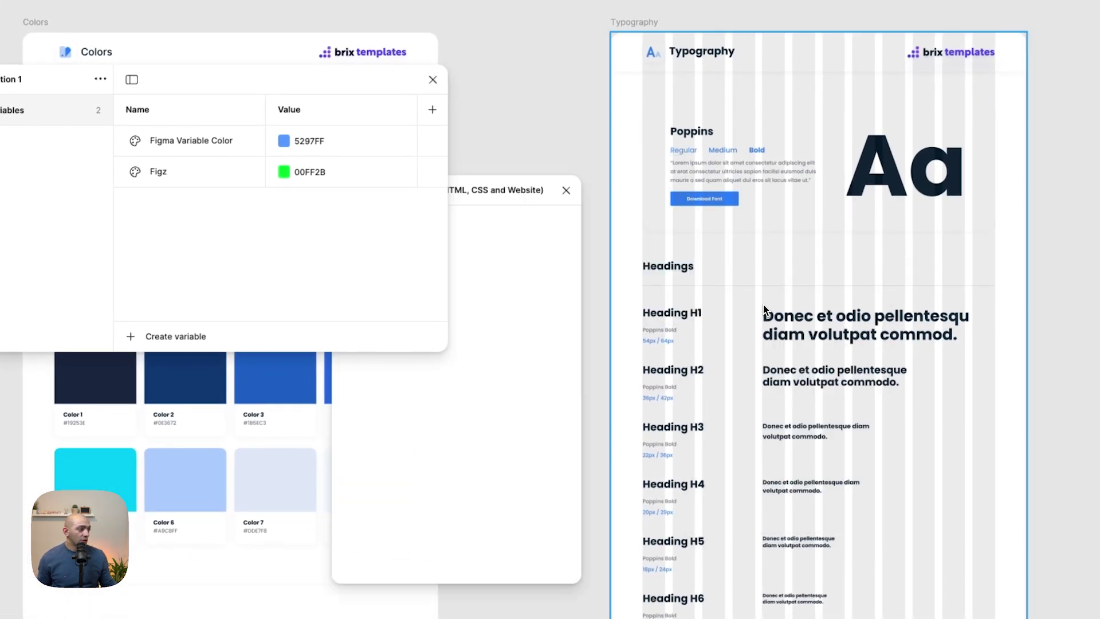
left_click(440, 84)
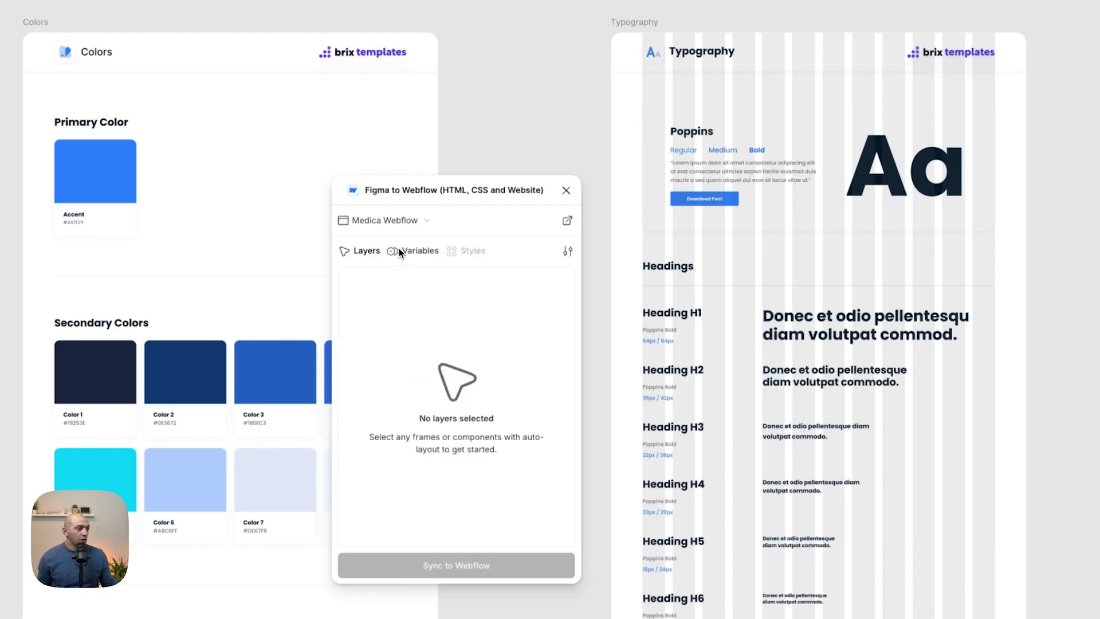
left_click(399, 251)
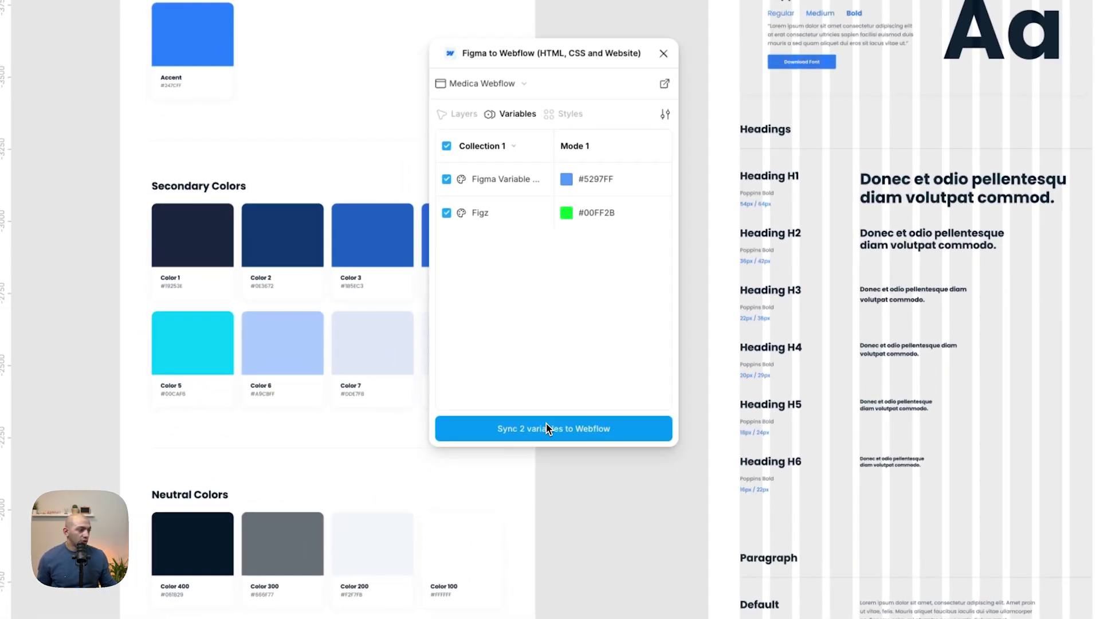
left_click(546, 428)
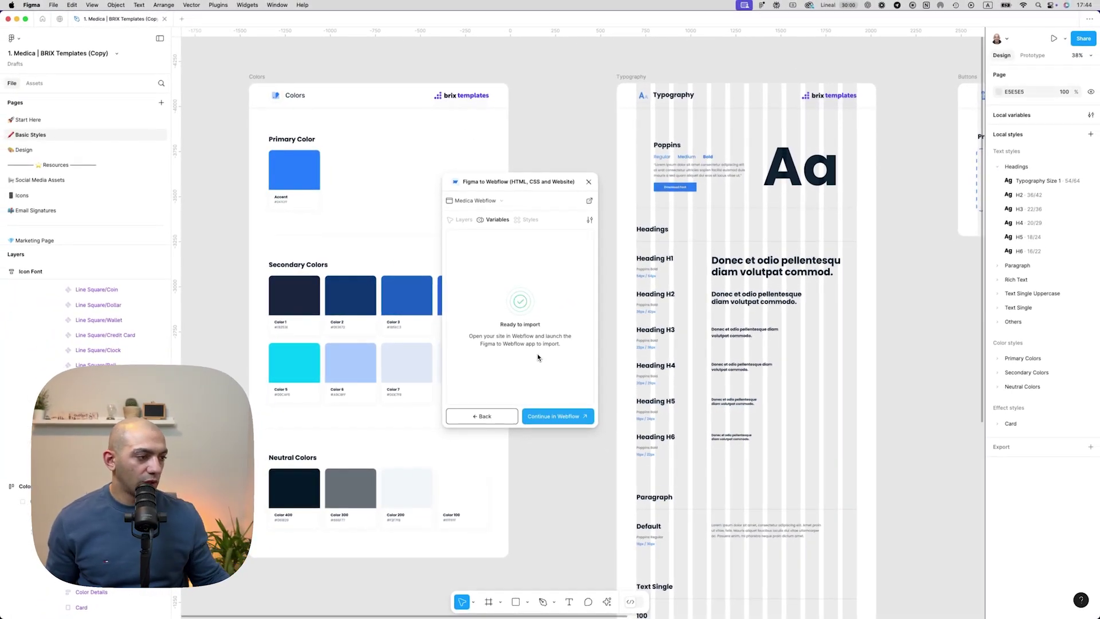
- Continue in Webflow and import the updated Figma Variable Color value from the newest sync
left_click(555, 421)
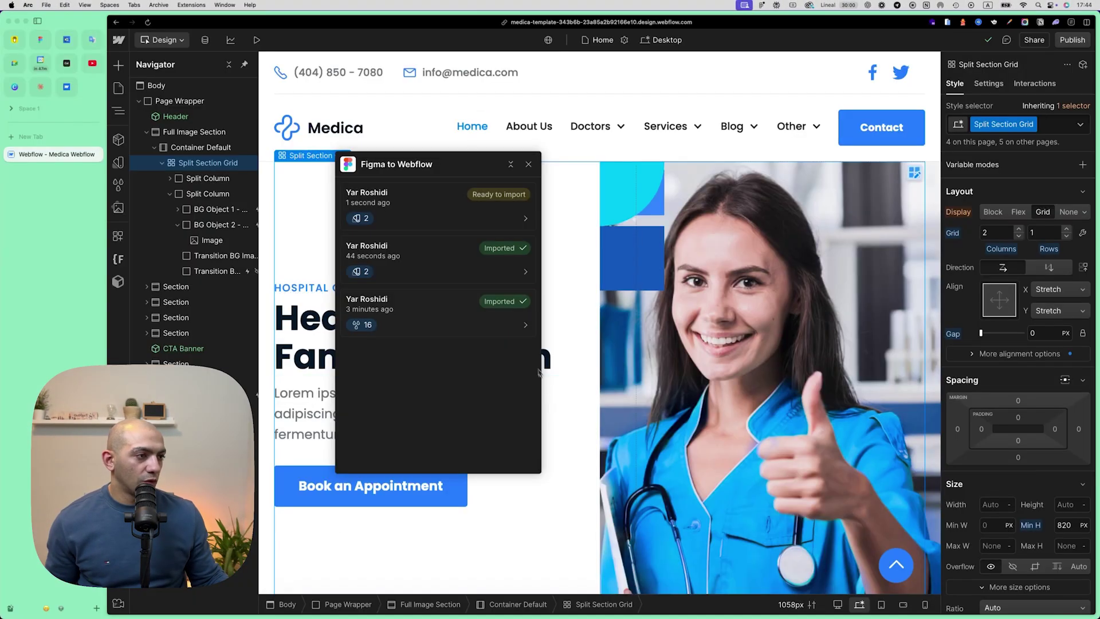
left_click(439, 206)
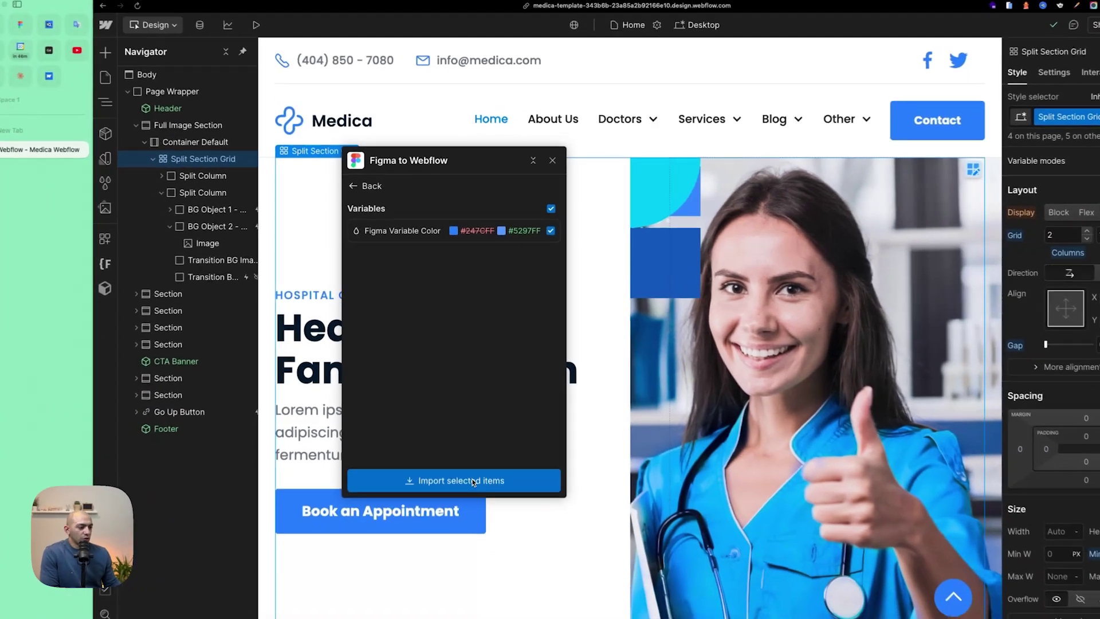
left_click(460, 612)
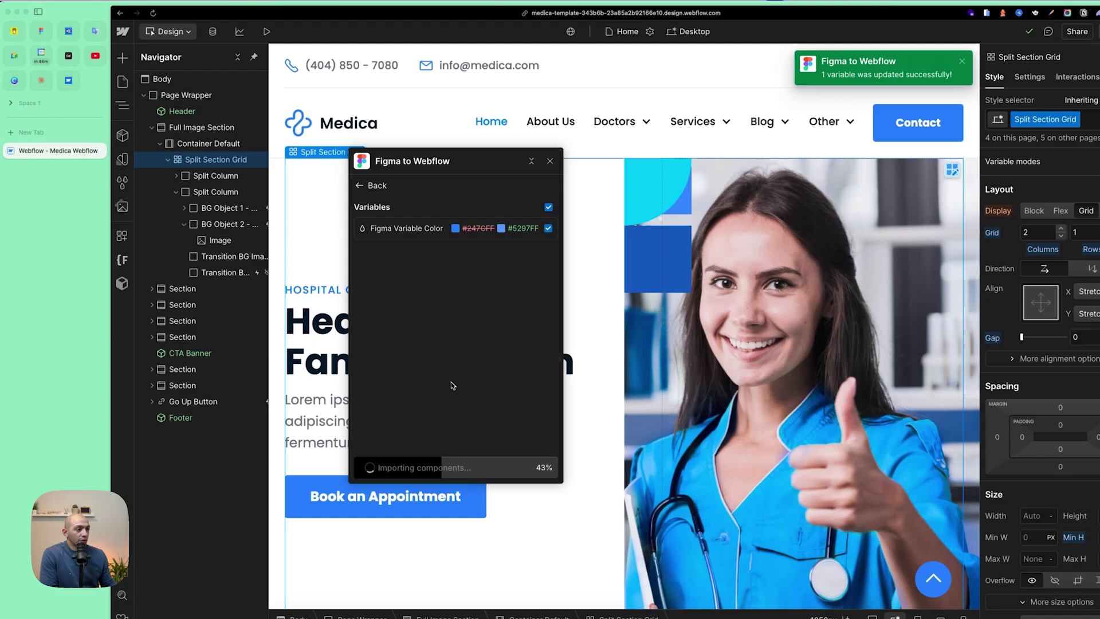
- Check the value of Figma Variable Color in the Webflow site's Base collection, then return to the page canvas
left_click(123, 161)
left_click(195, 84)
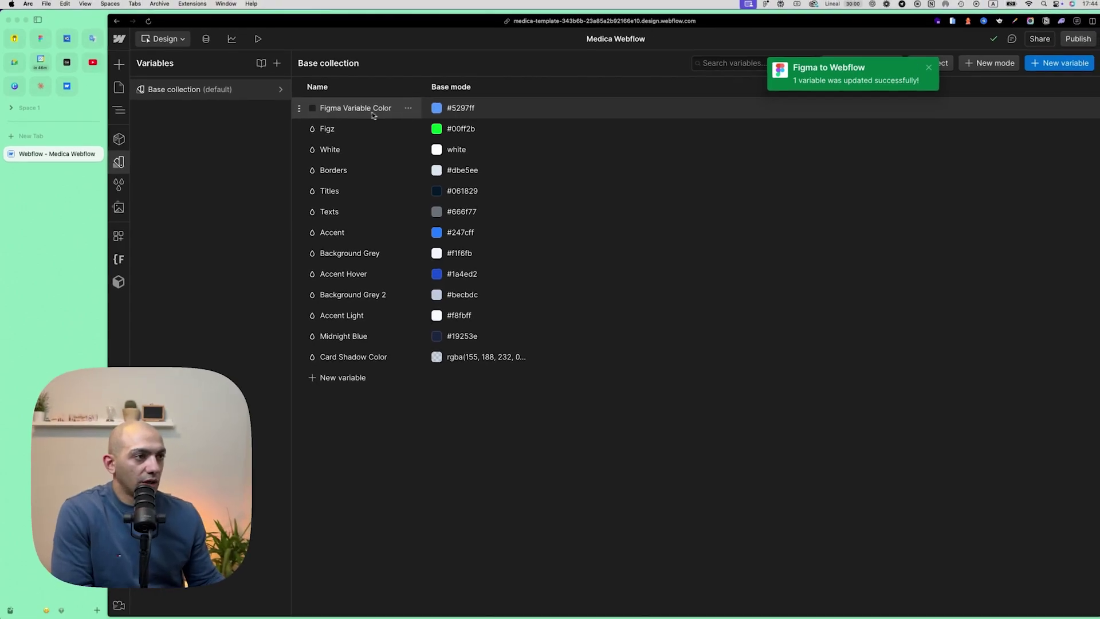
key("Escape")
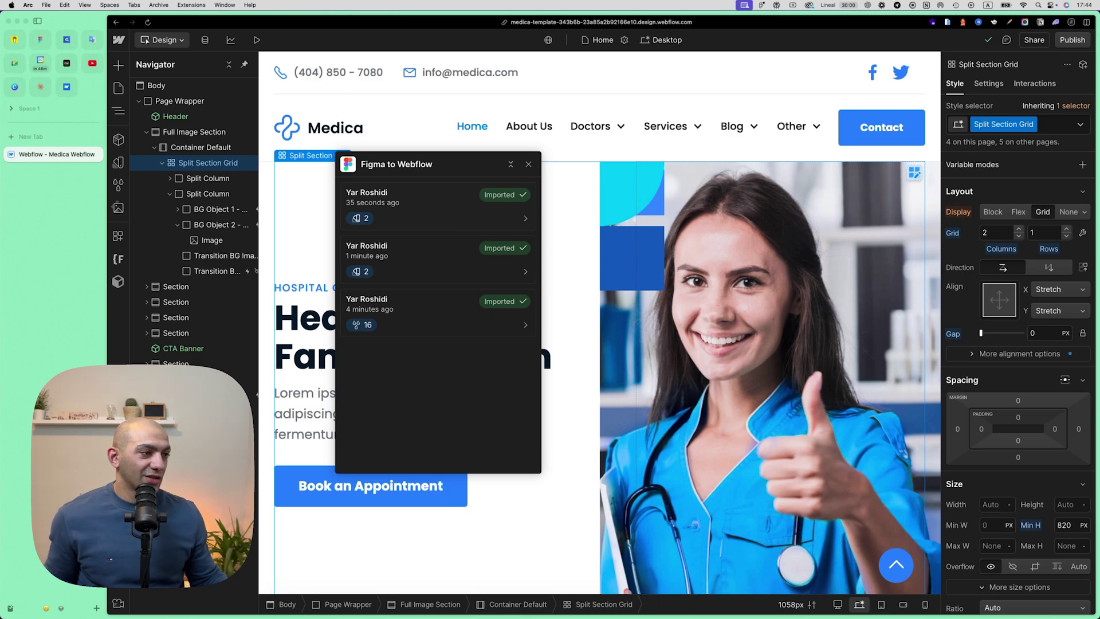
- Switch to Figma, close the plugin and review the variable types offered for a new variable in Collection 1
key("super+Tab")
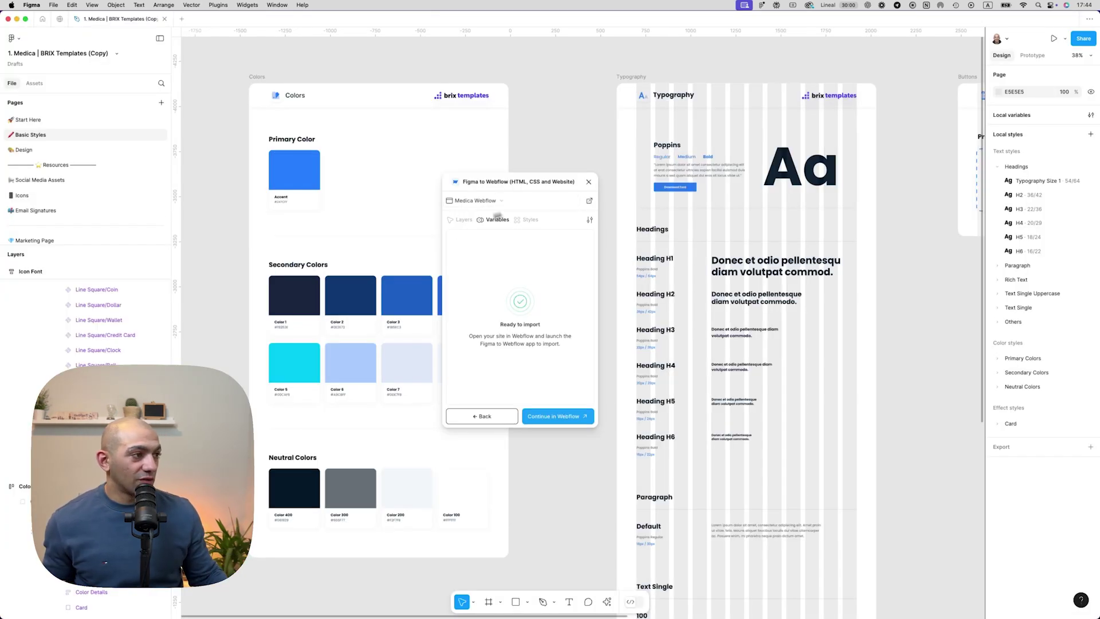
left_click(588, 182)
right_click(591, 161)
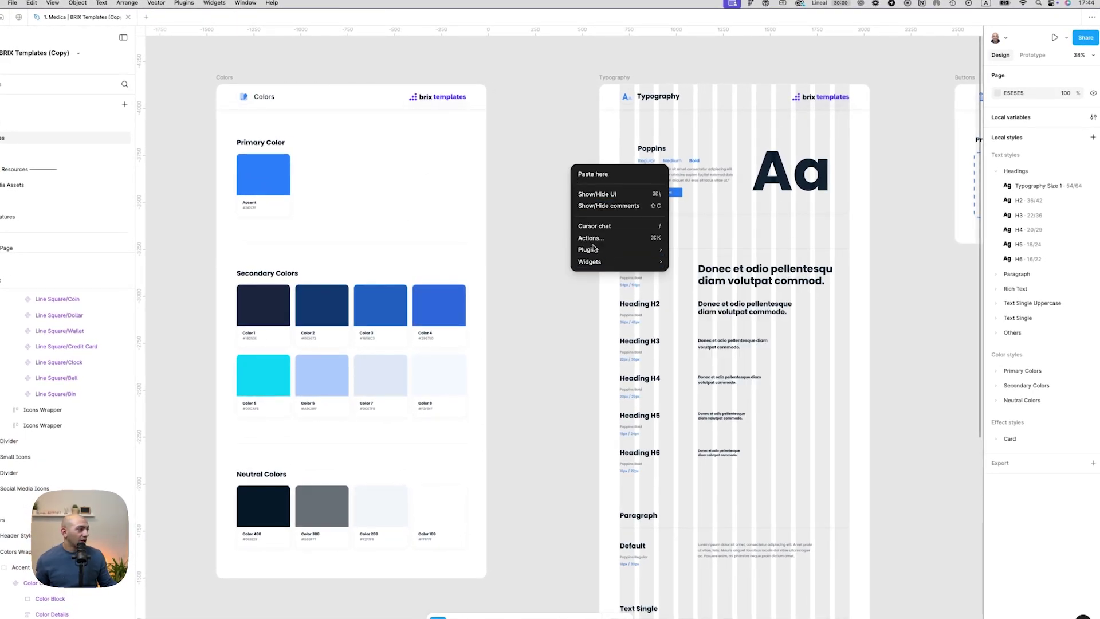
key("Escape")
left_click(1092, 117)
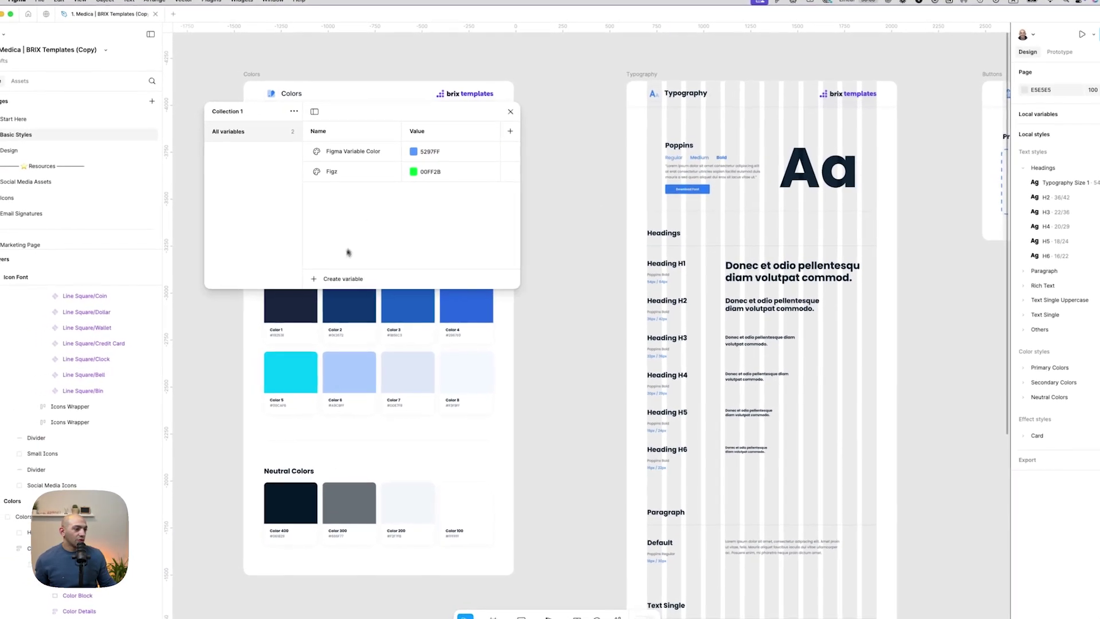
left_click(343, 279)
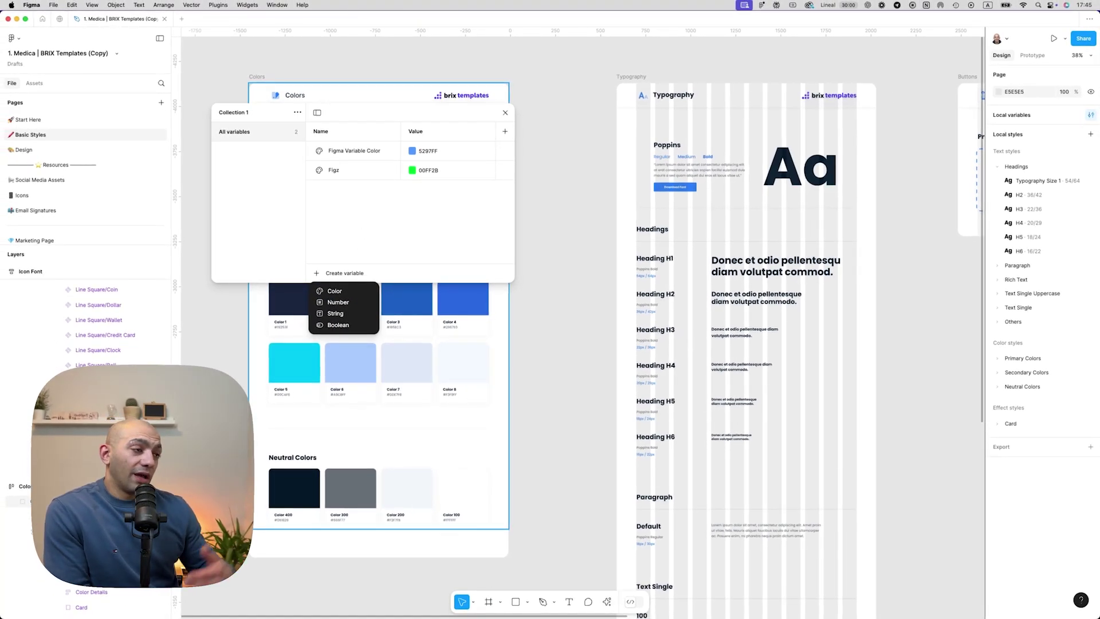
key("Escape")
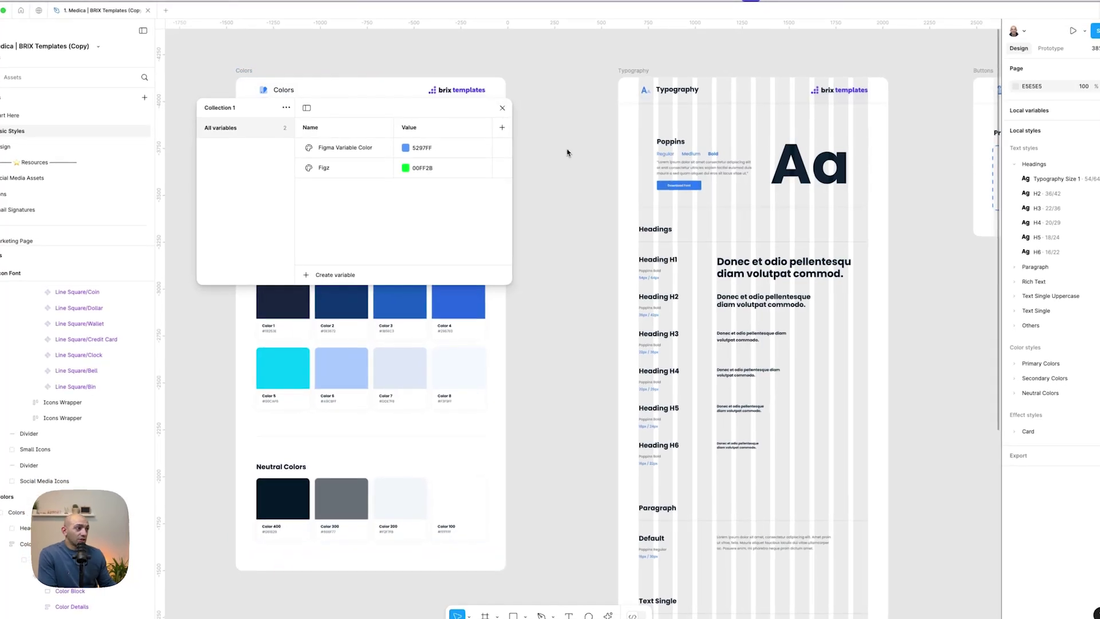
left_click(503, 108)
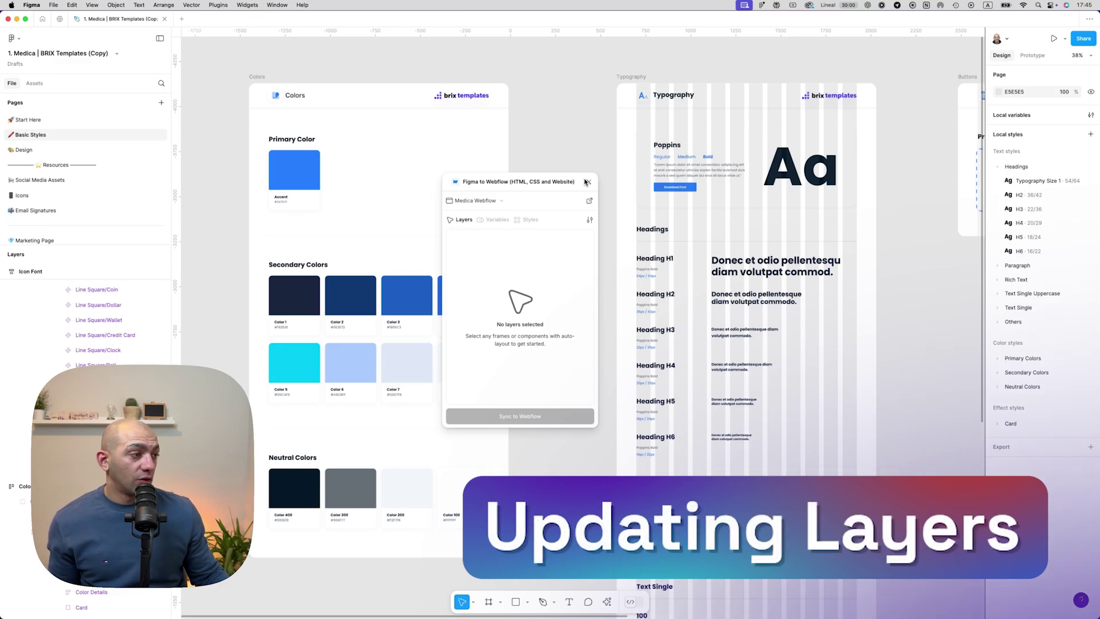
- Select the Colors Wrapper frame, retrieve its layer details in the plugin and look at its element type options
left_click(344, 154)
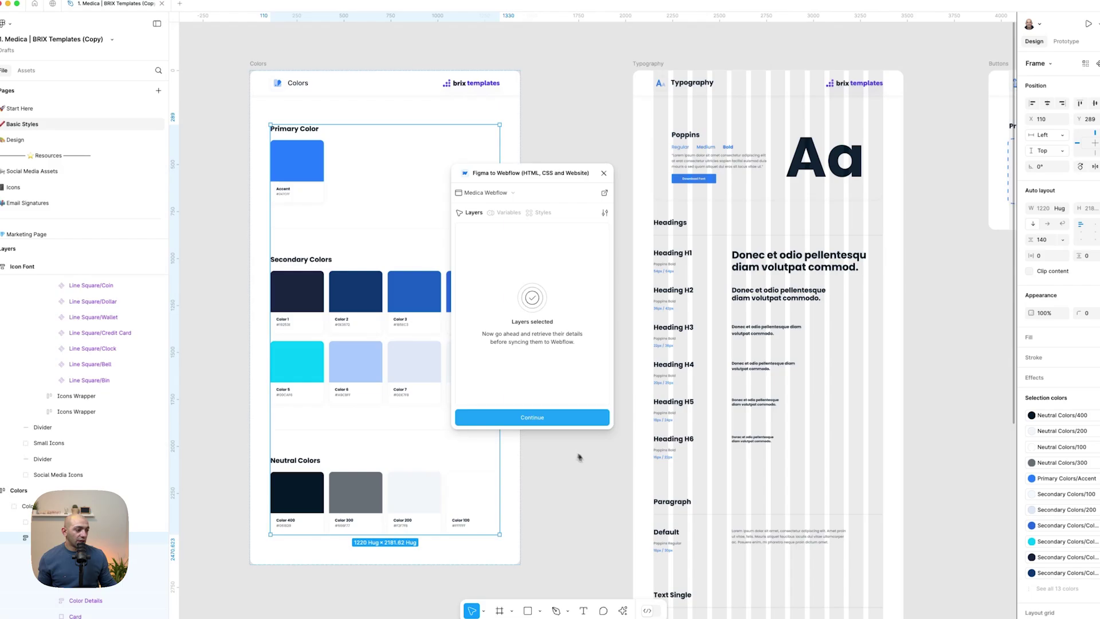
left_click(530, 418)
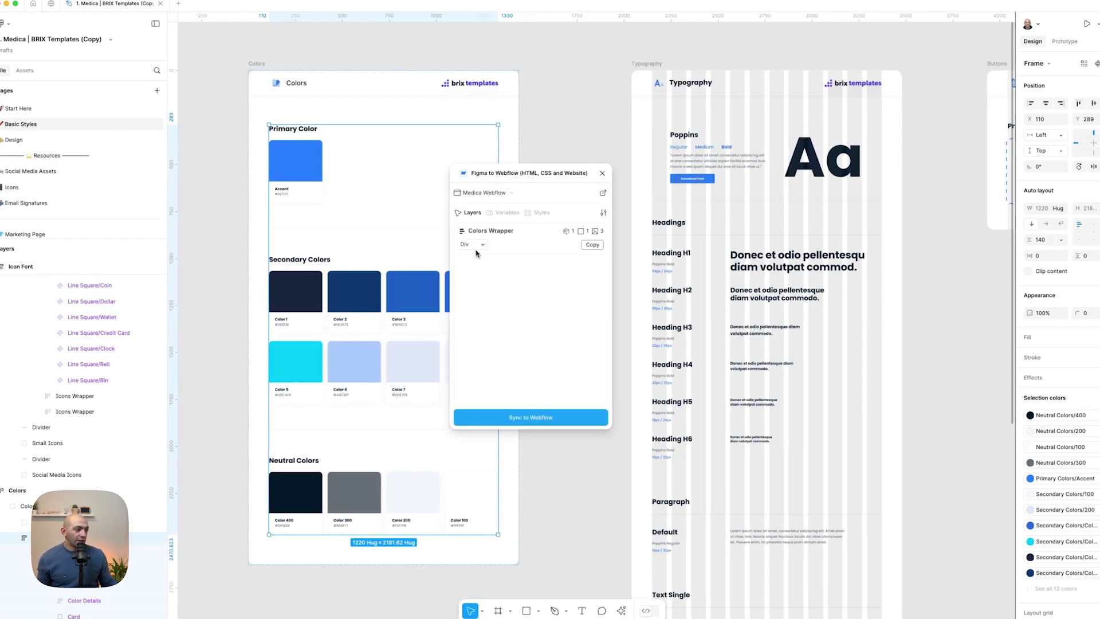
left_click(474, 245)
left_click(549, 294)
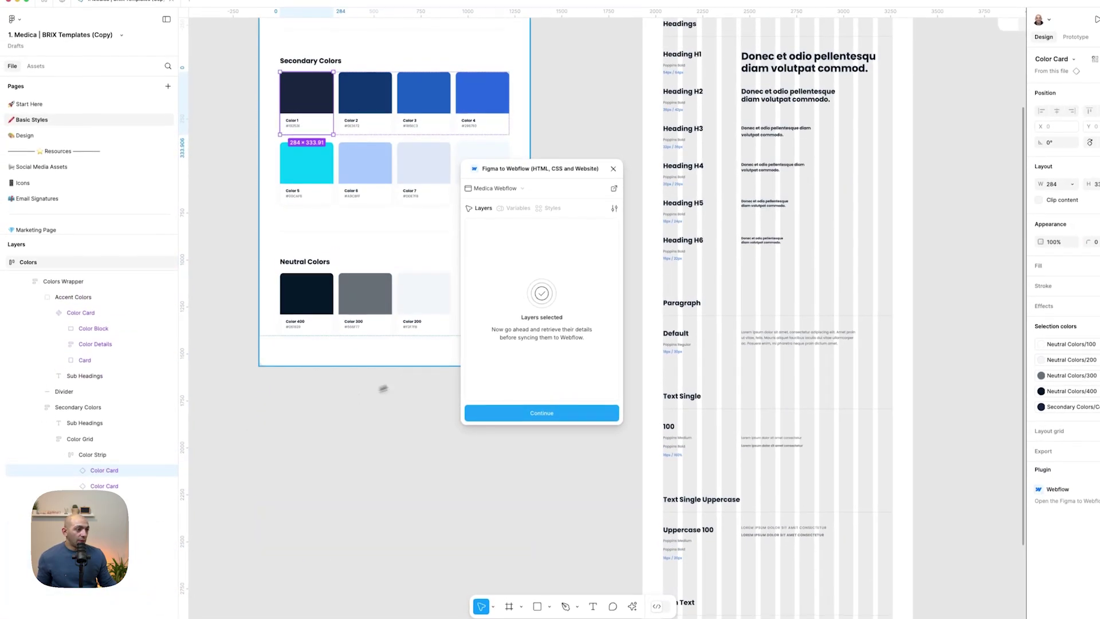
- Select the whole Colors group on the Colors artboard as the layer to sync
scroll(240, 291, "up", 1)
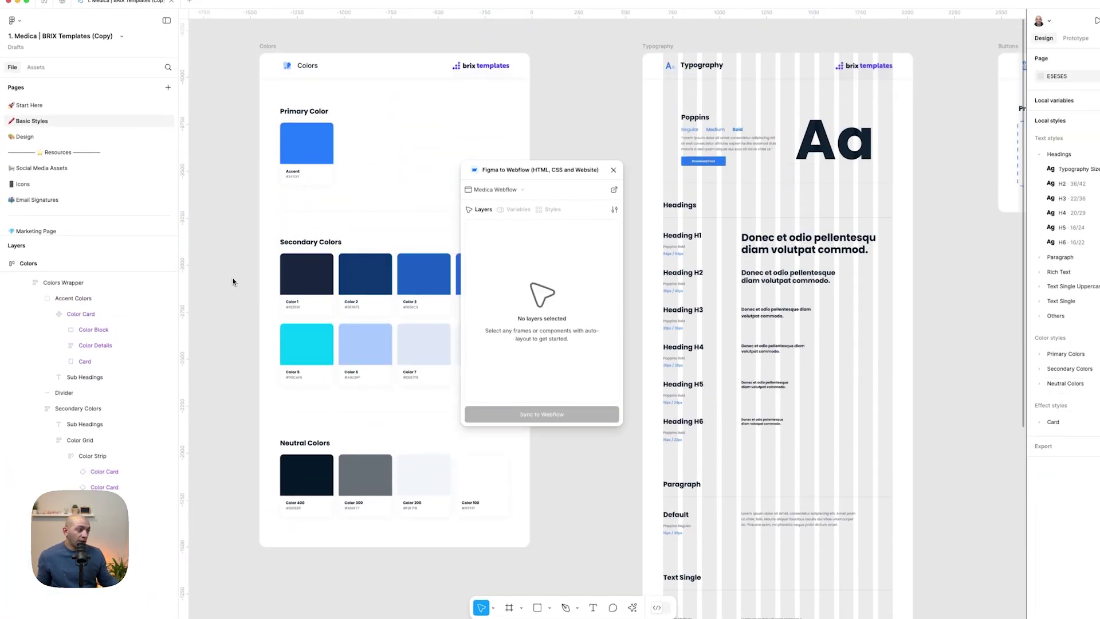
left_click(373, 201)
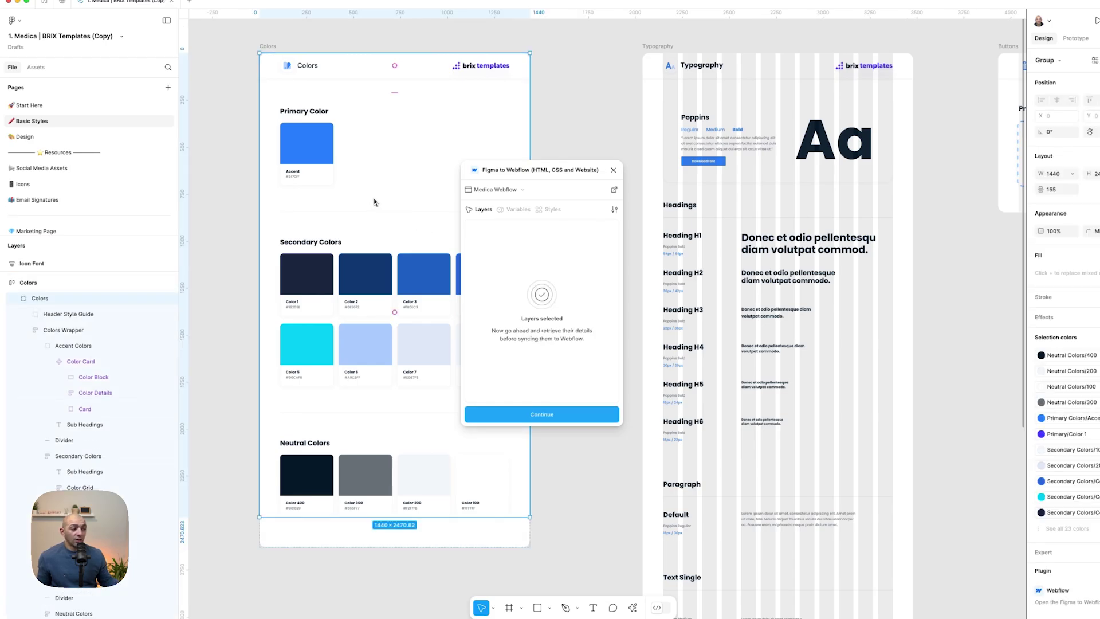